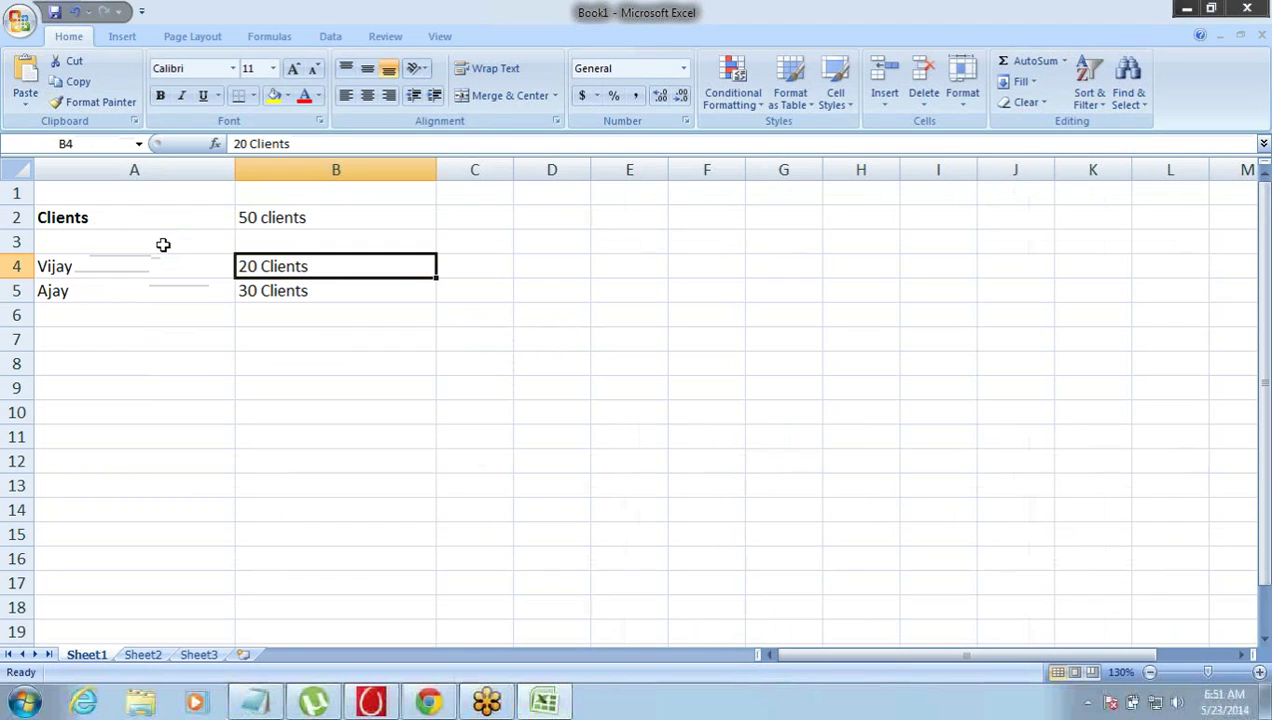
Examine the worksheet's total clients in row 2 and each person's client allocation in rows 4 and 5
drag(114, 289, 268, 292)
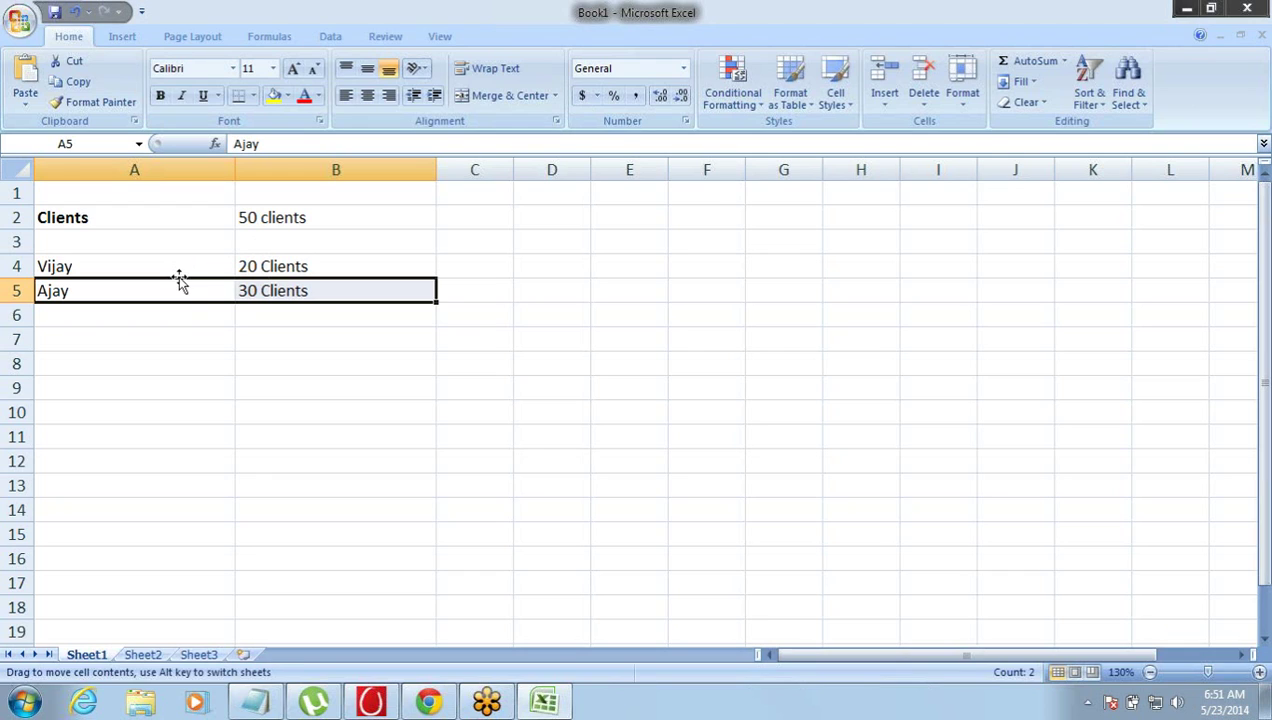
drag(179, 267, 179, 286)
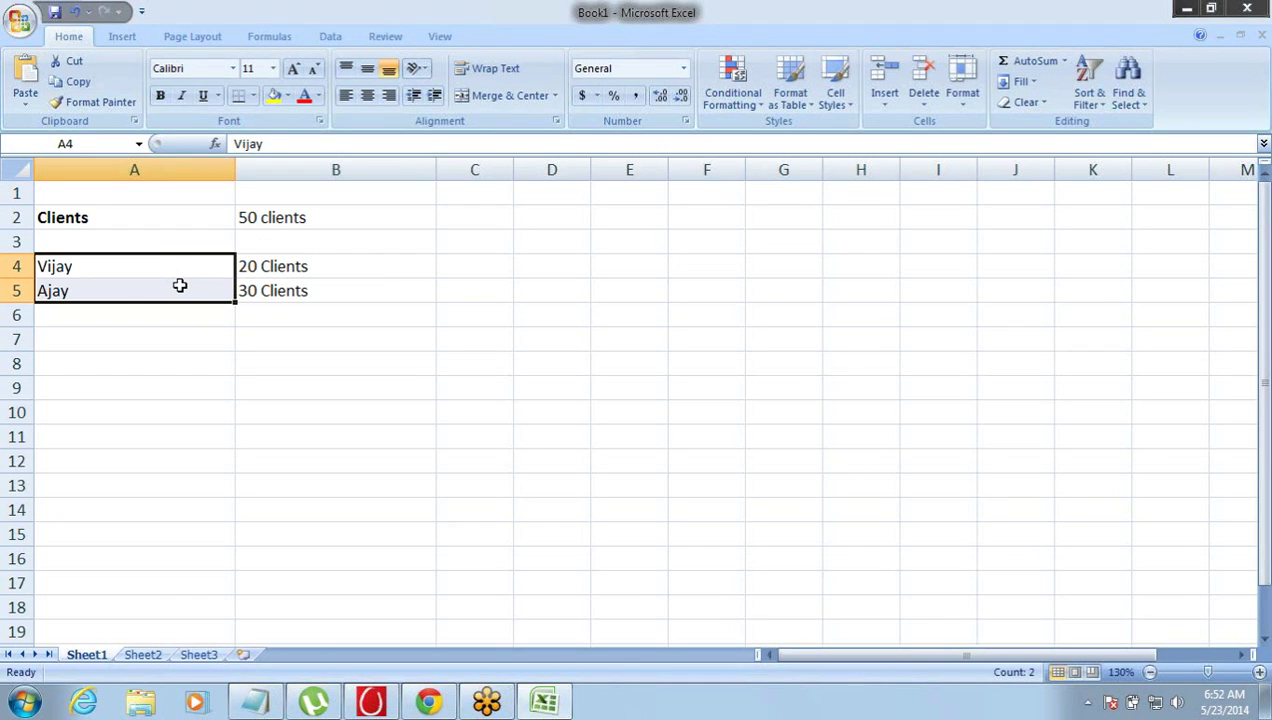
click(179, 286)
key(shift+Right)
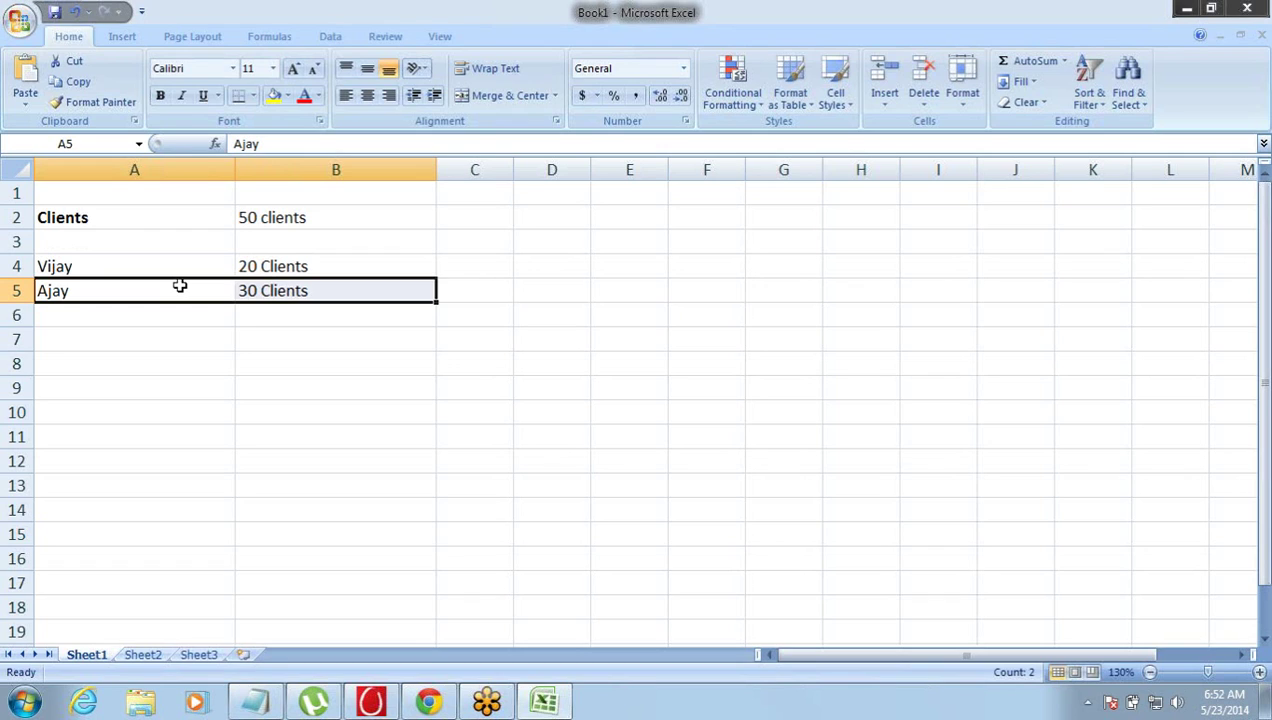
click(148, 221)
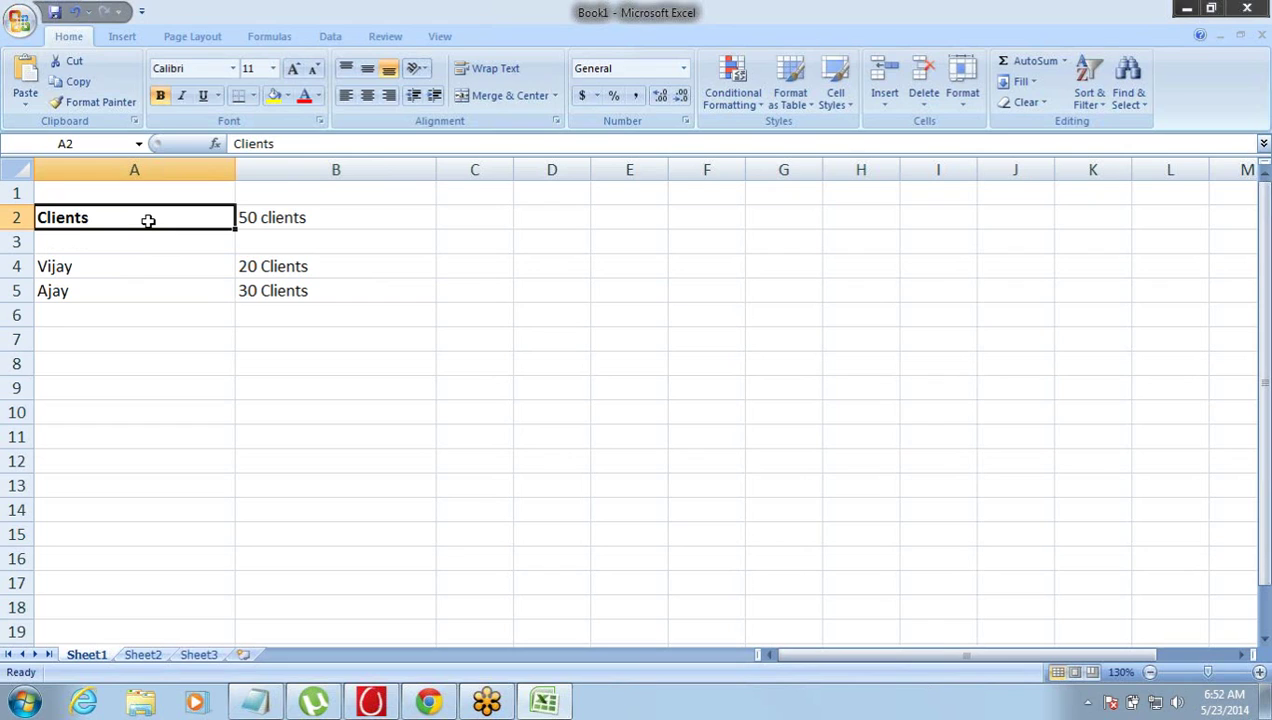
click(278, 218)
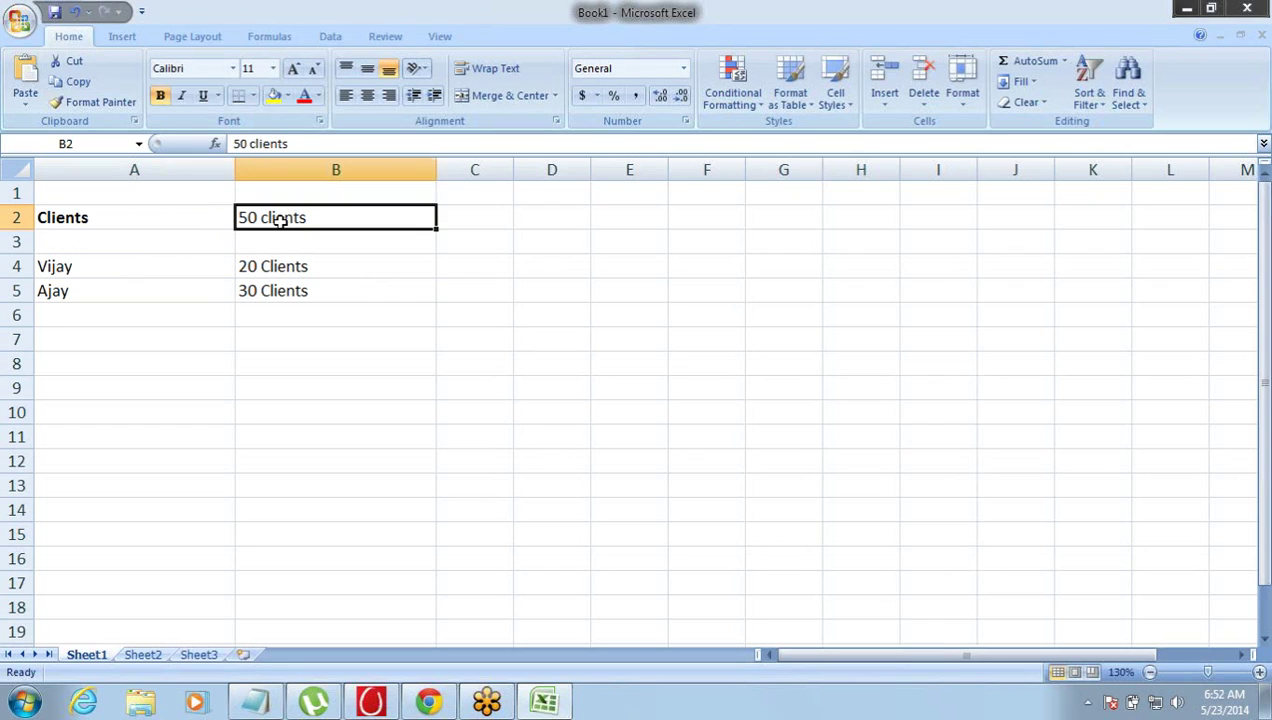
click(134, 218)
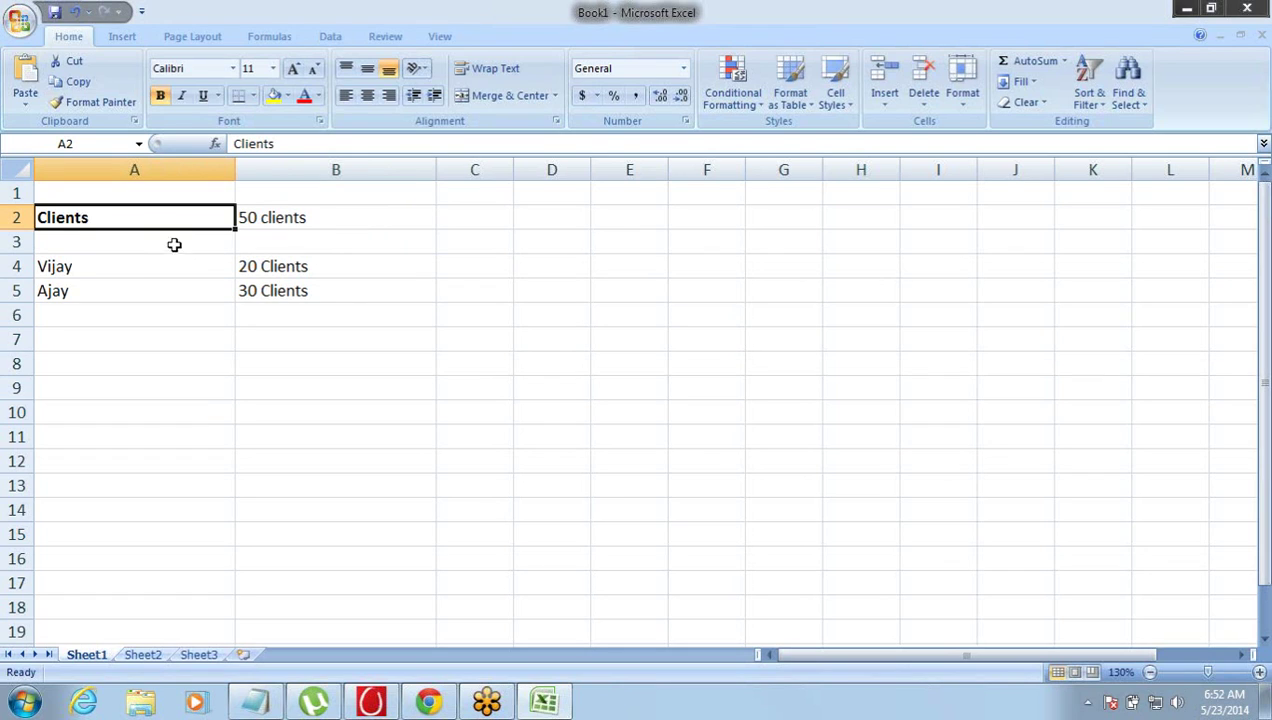
drag(139, 270, 297, 257)
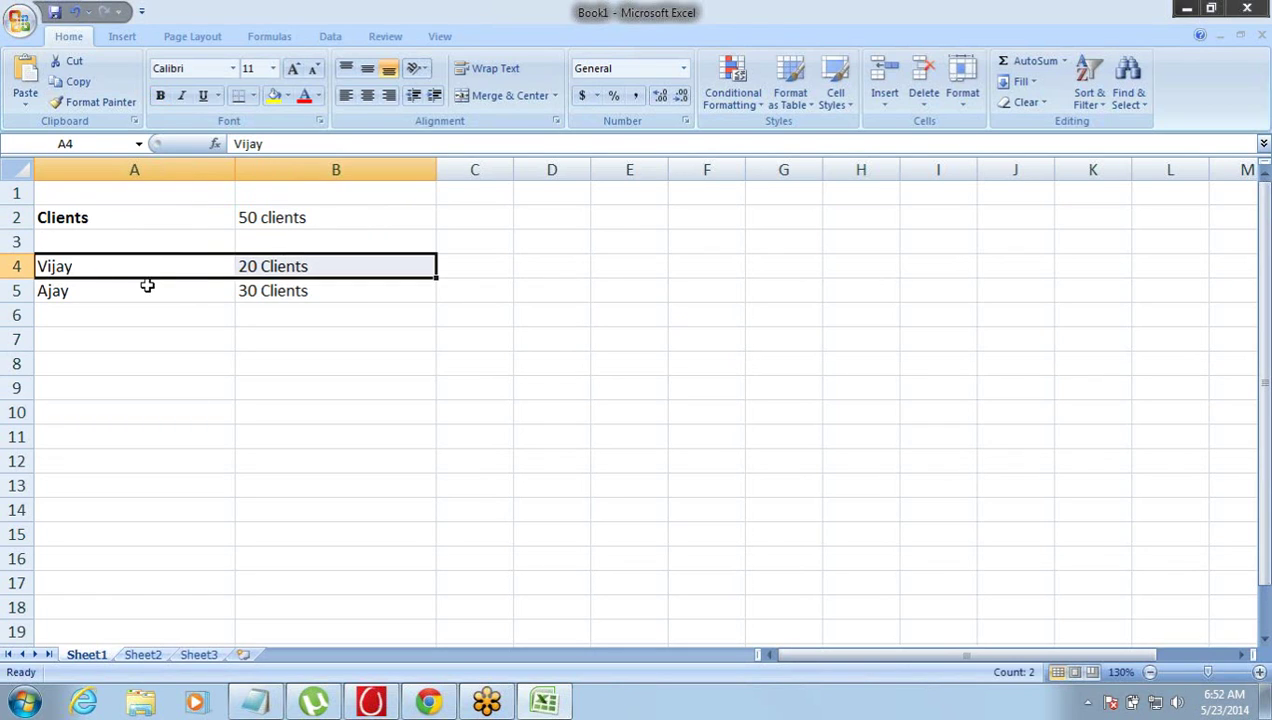
drag(128, 290, 277, 289)
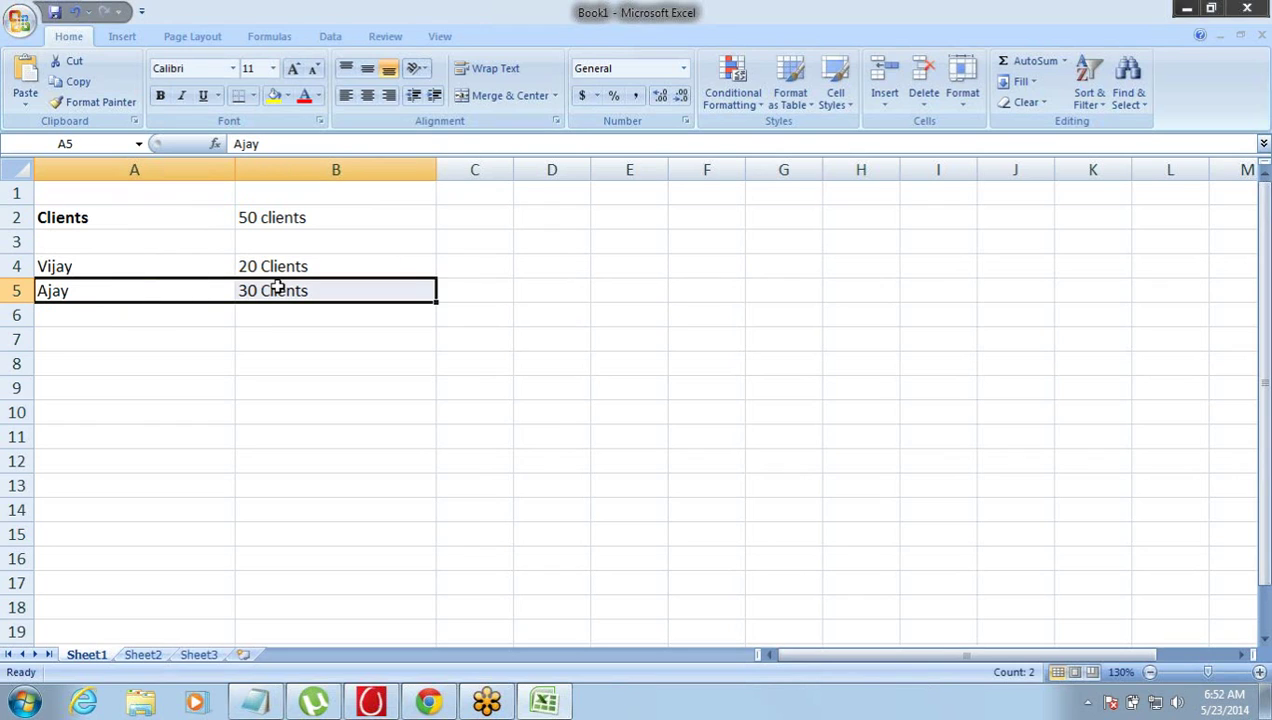
drag(170, 219, 296, 216)
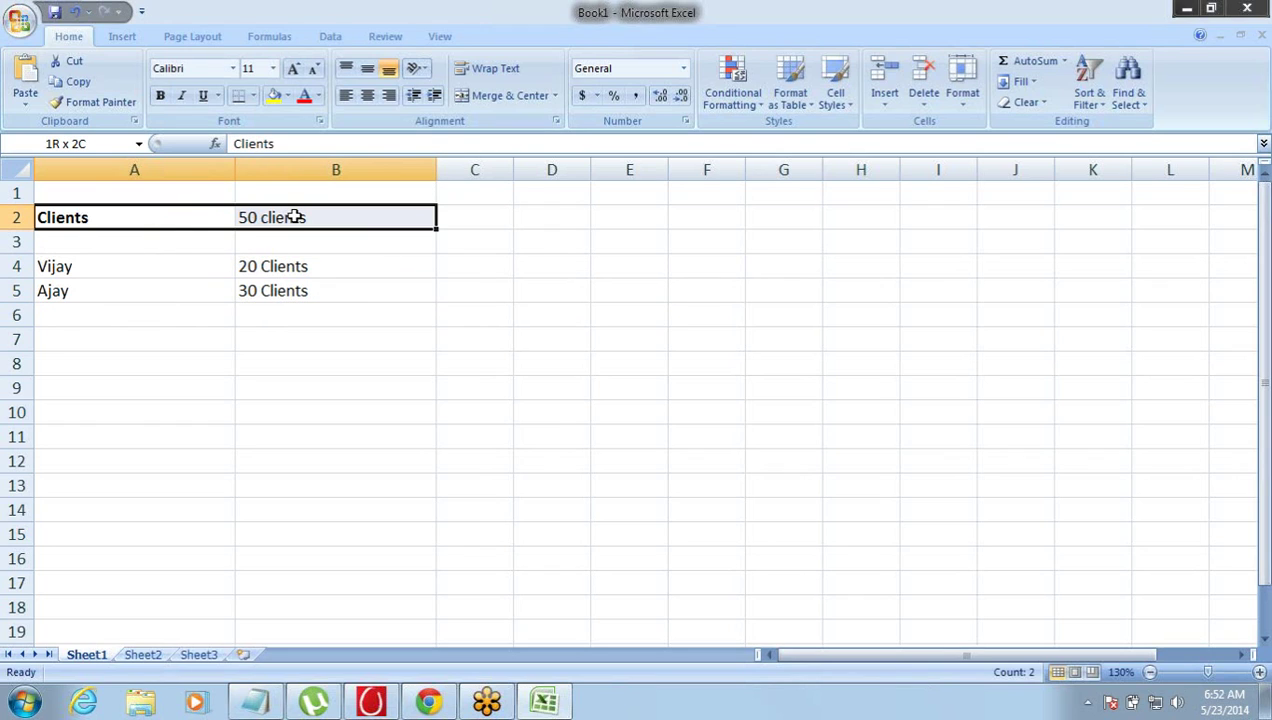
double_click(296, 216)
mouse_move(296, 216)
mouse_down()
mouse_move(189, 209)
mouse_move(292, 207)
mouse_up()
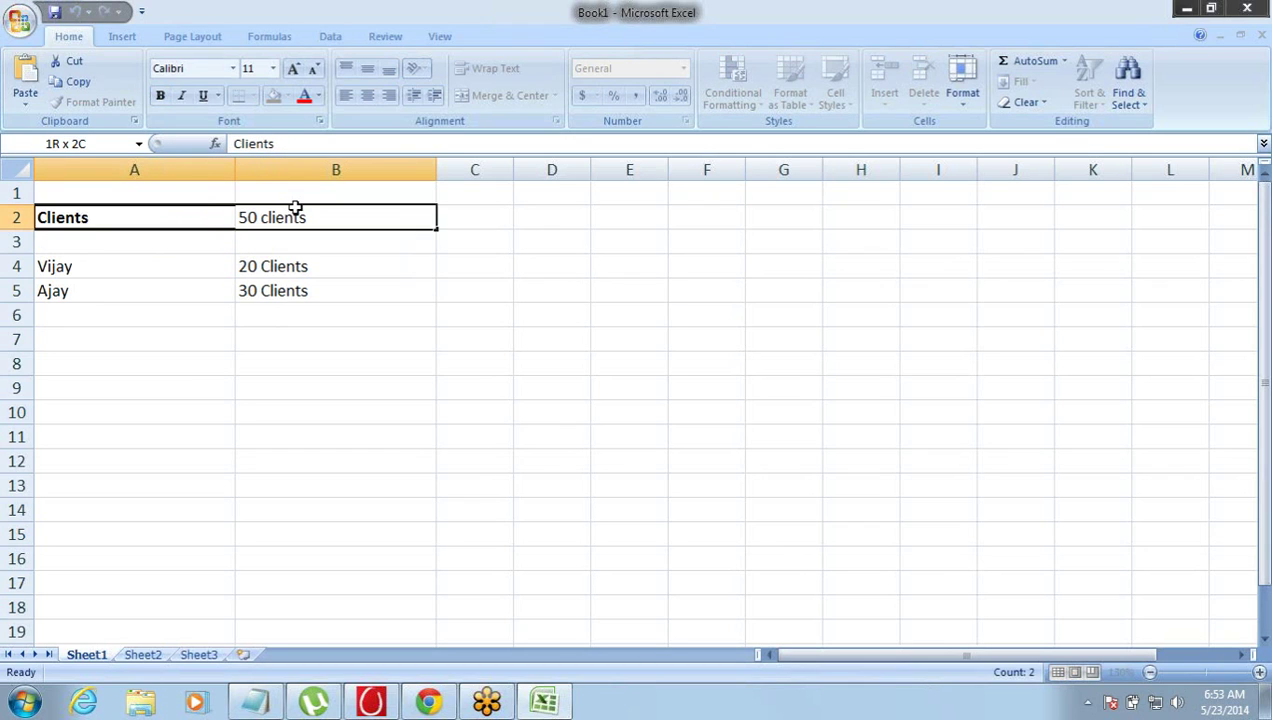
click(185, 270)
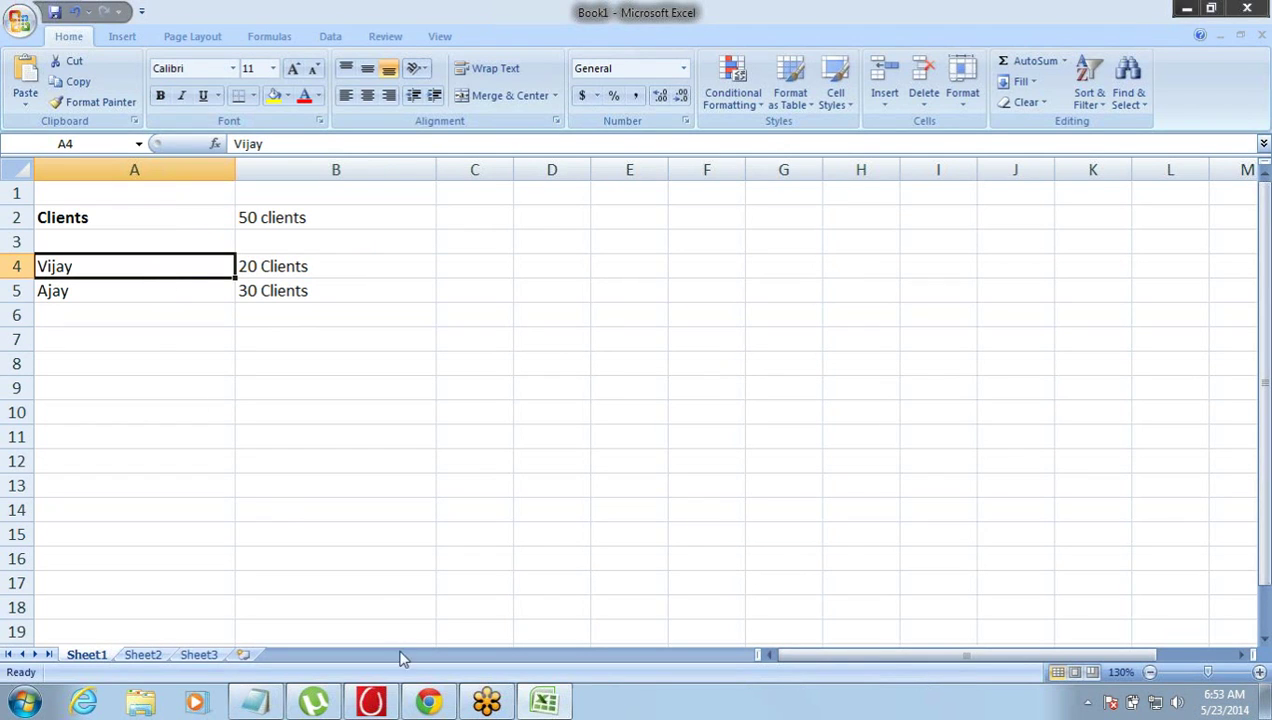
Switch to the Notepad notes and add the line "Private / Public" under the "Sharing Settings:" heading, leaving a blank line between
mouse_move(410, 700)
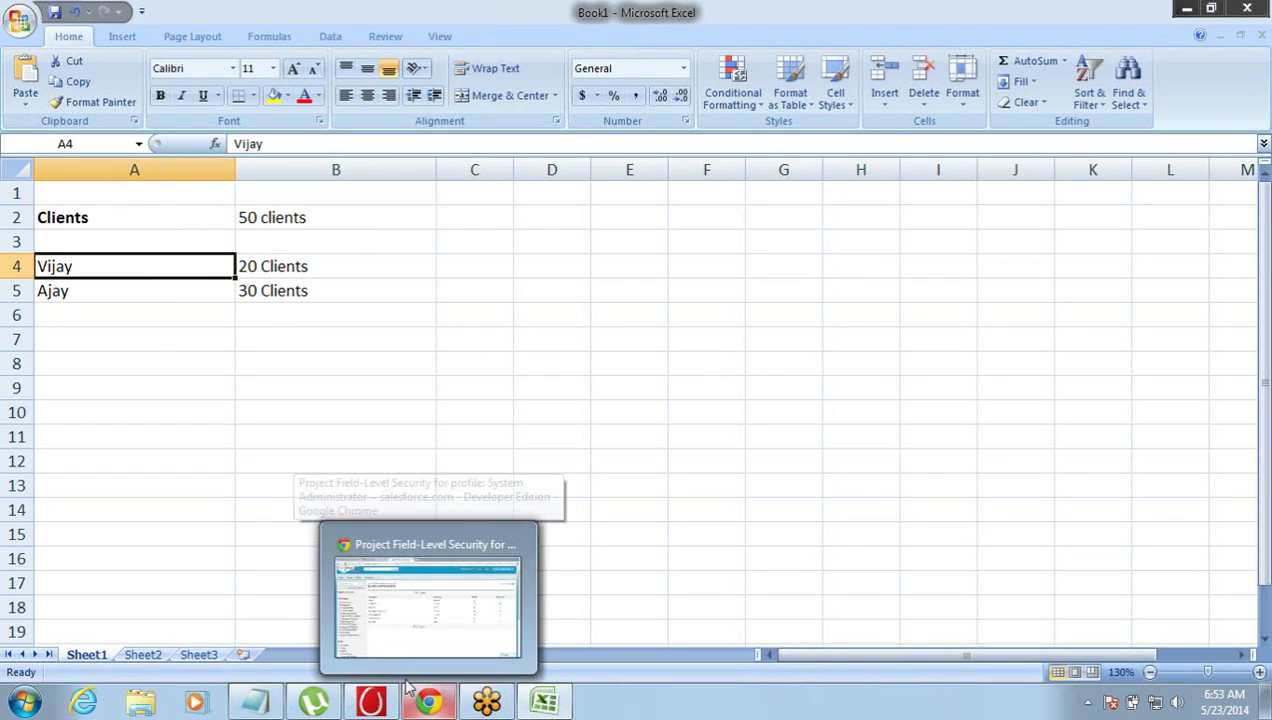
click(415, 610)
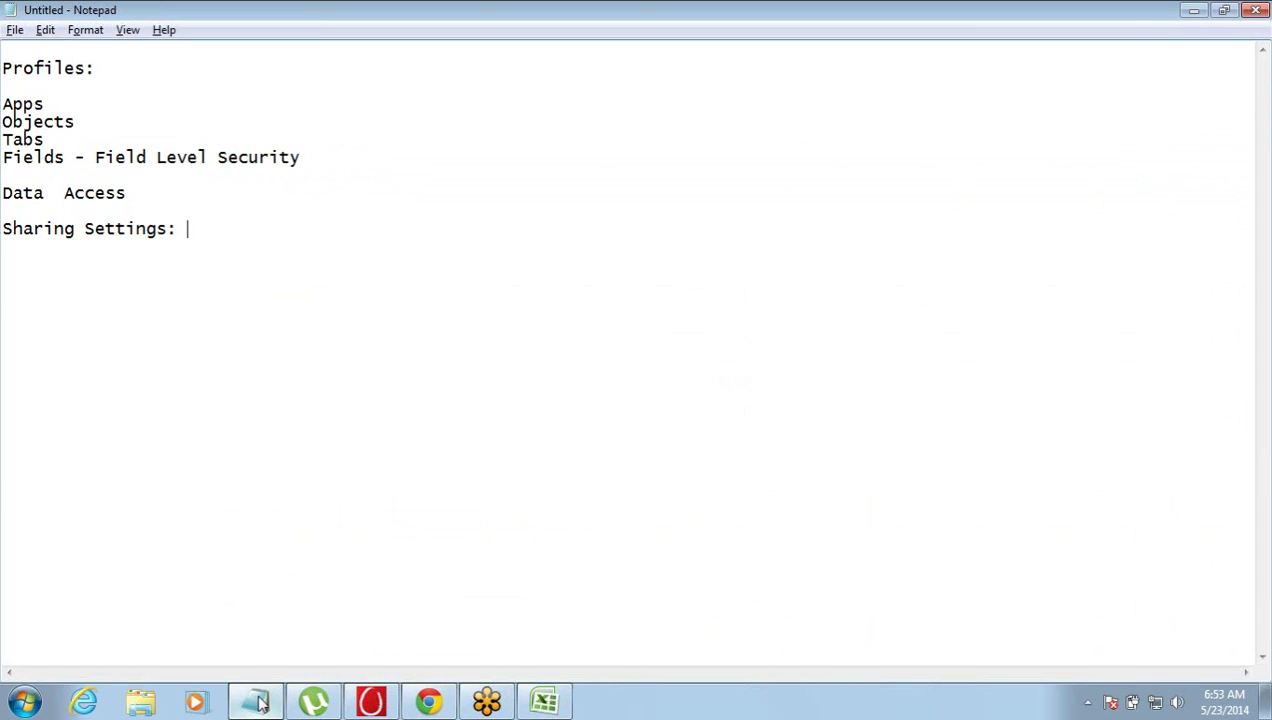
click(256, 702)
key(Return)
key(Return)
text(Private / Pub)
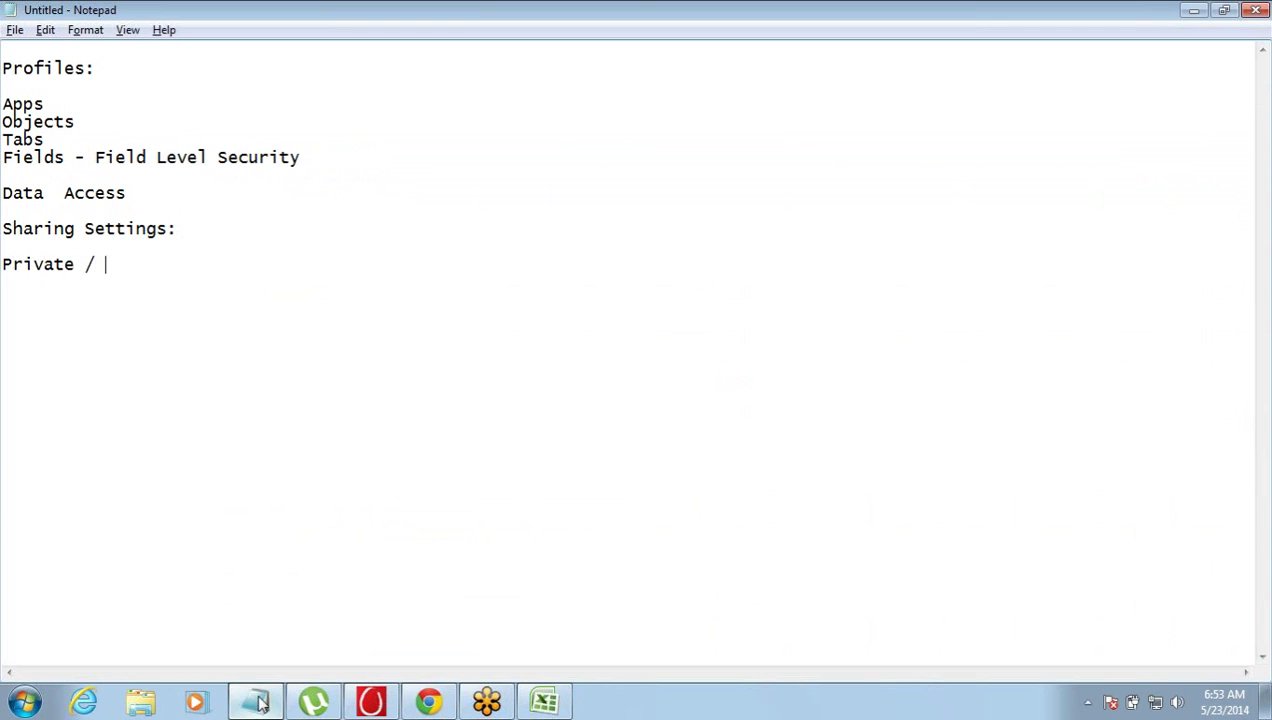
text(lic)
Highlight the word "Private" and then the word "Public" in the line below the Sharing Settings heading
key(ctrl+Left)
key(ctrl+Left)
key(ctrl+Left)
key(ctrl+shift+Right)
key(shift+Left)
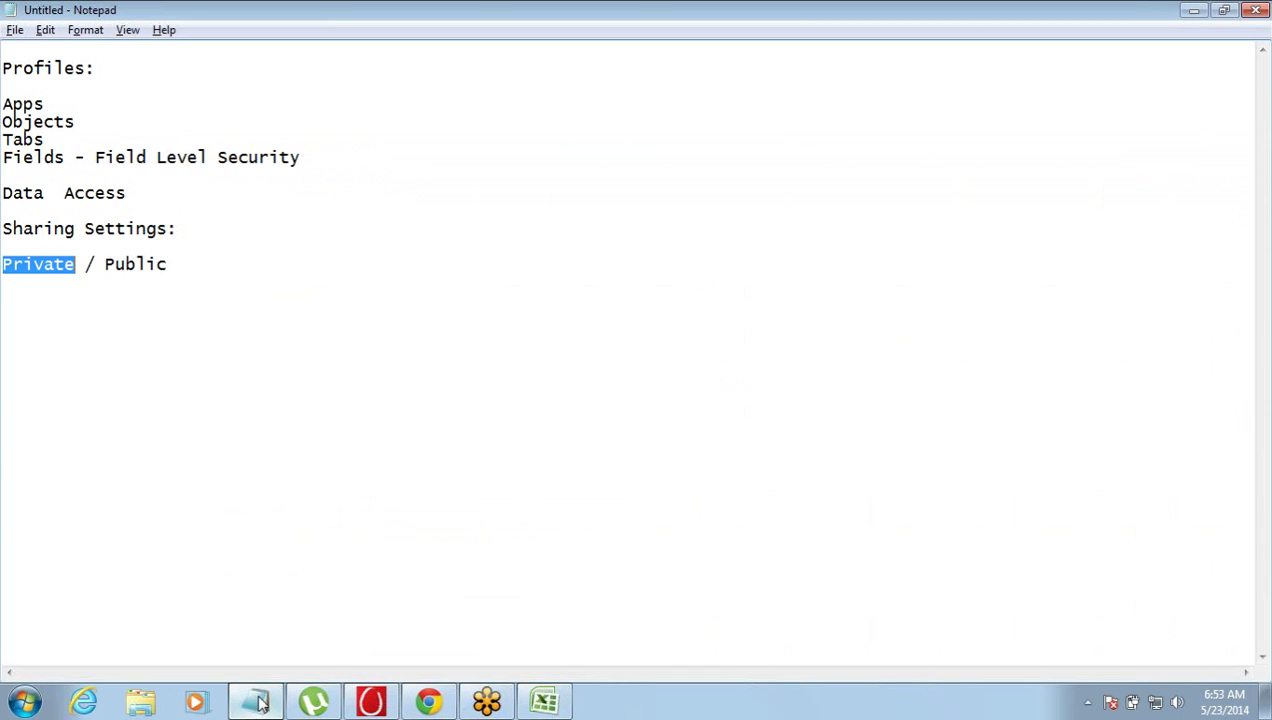
key(ctrl+Right)
key(ctrl+Right)
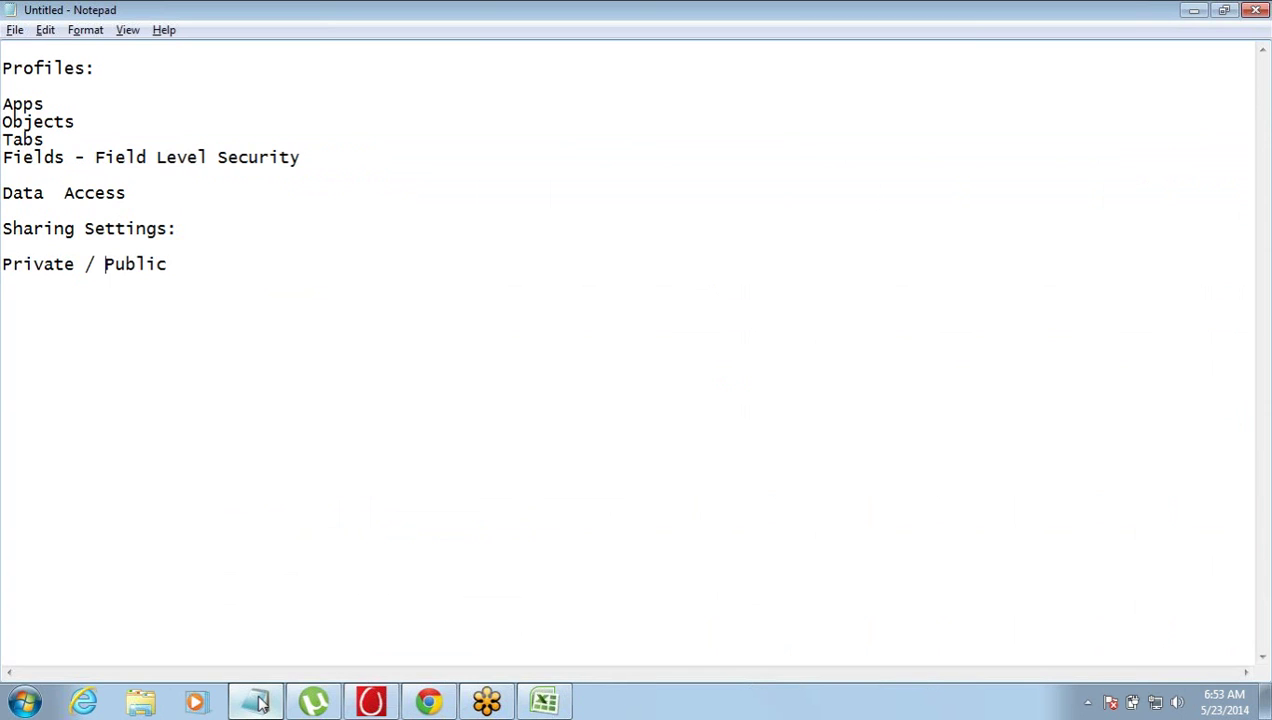
key(ctrl+shift+Right)
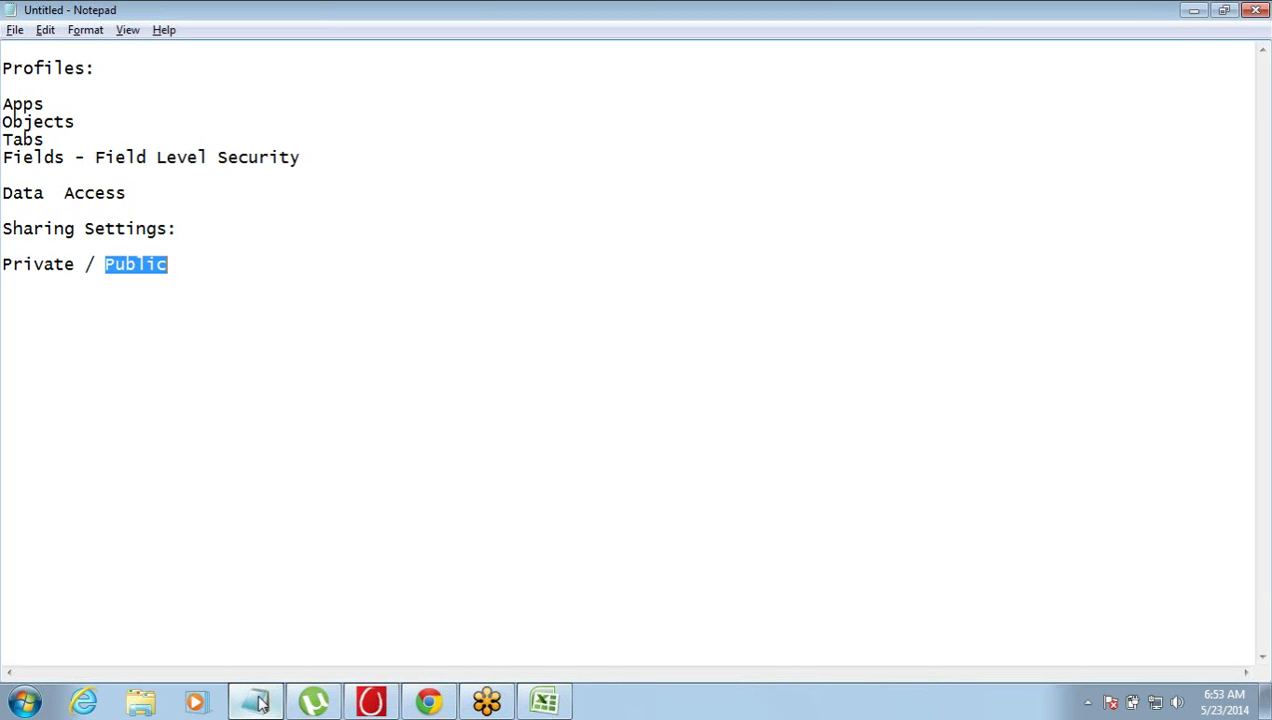
key(Right)
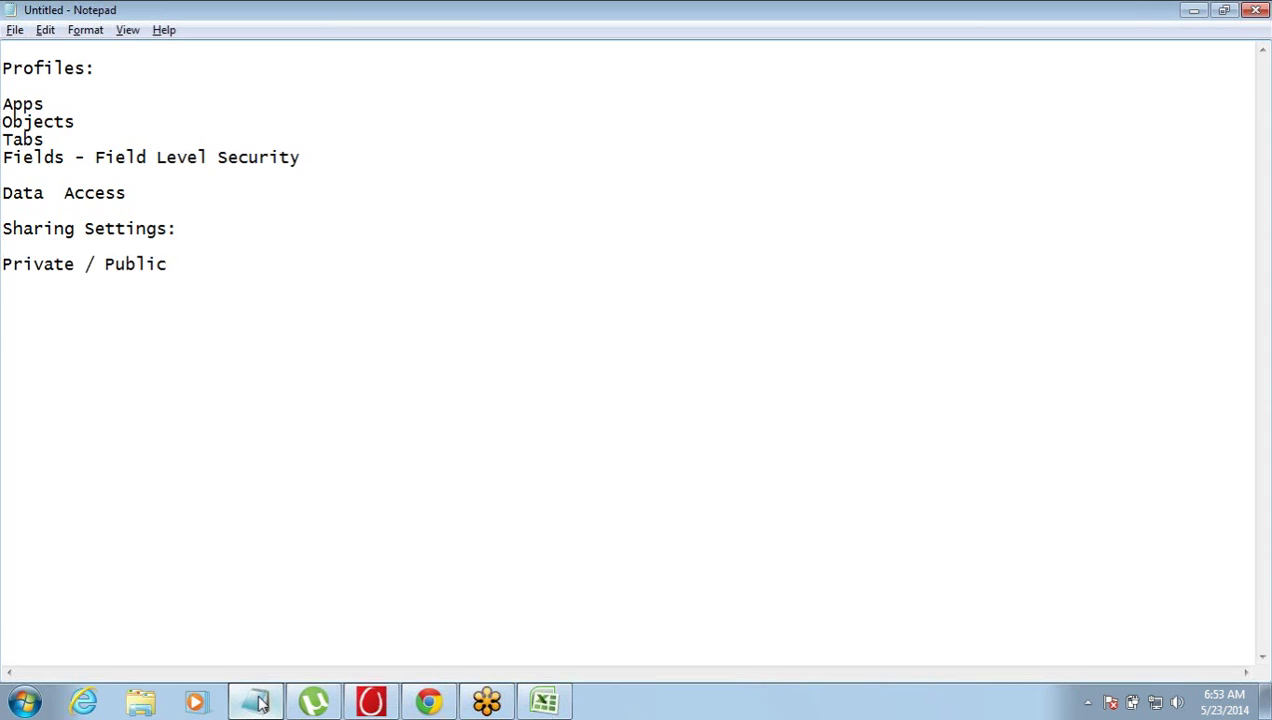
Insert the line "OWD - Prganization Wide Default" above "Private / Public" and indent the "Private / Public" line by one tab
key(Return)
text(O)
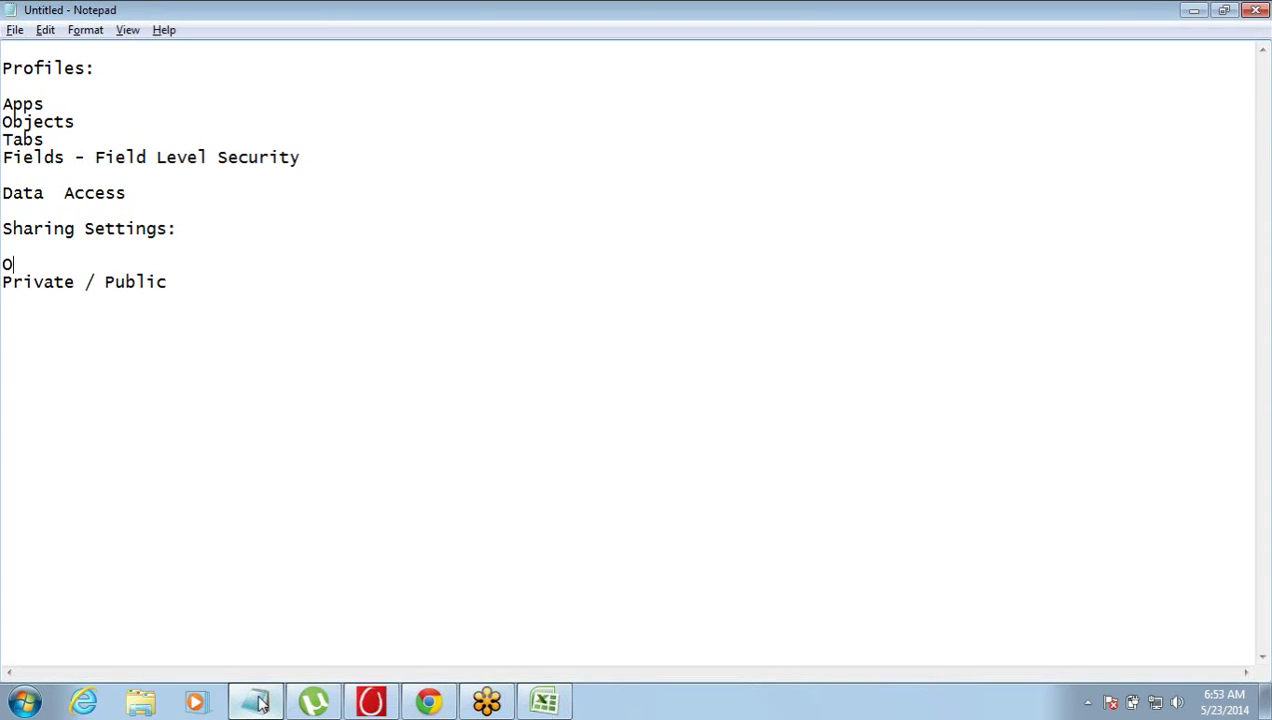
text(WD - Prgani)
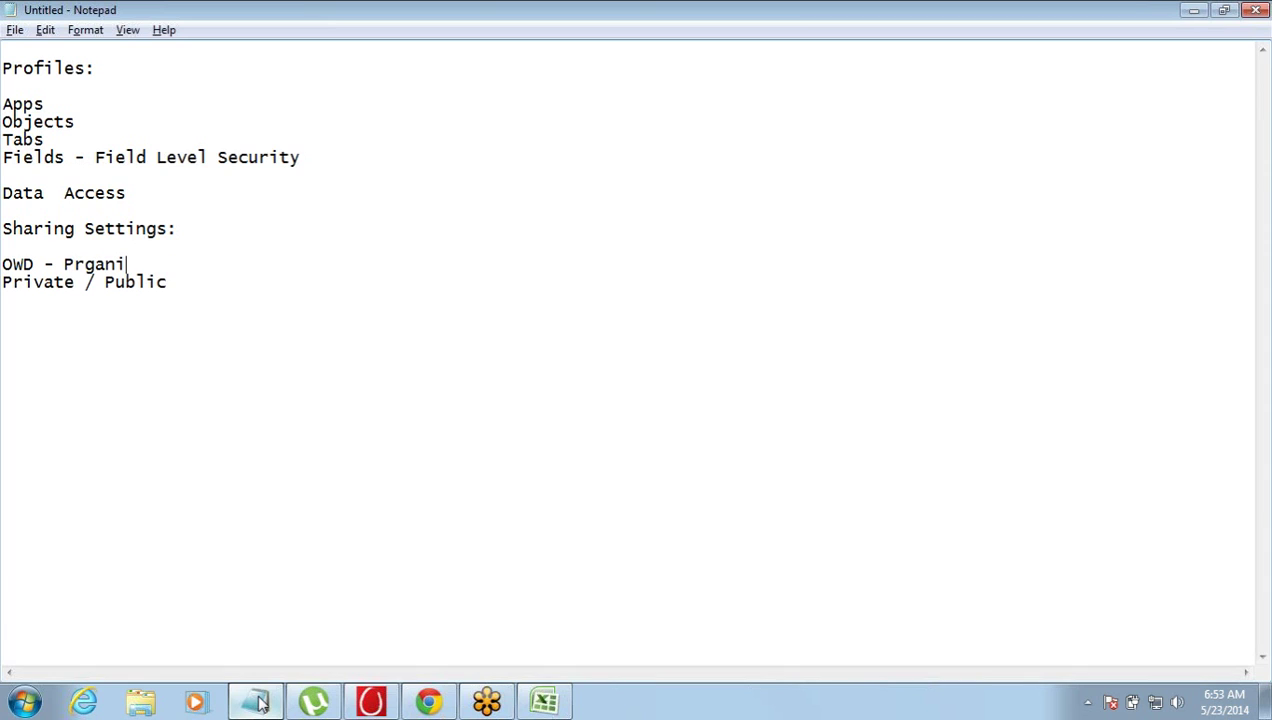
text(zation Wid)
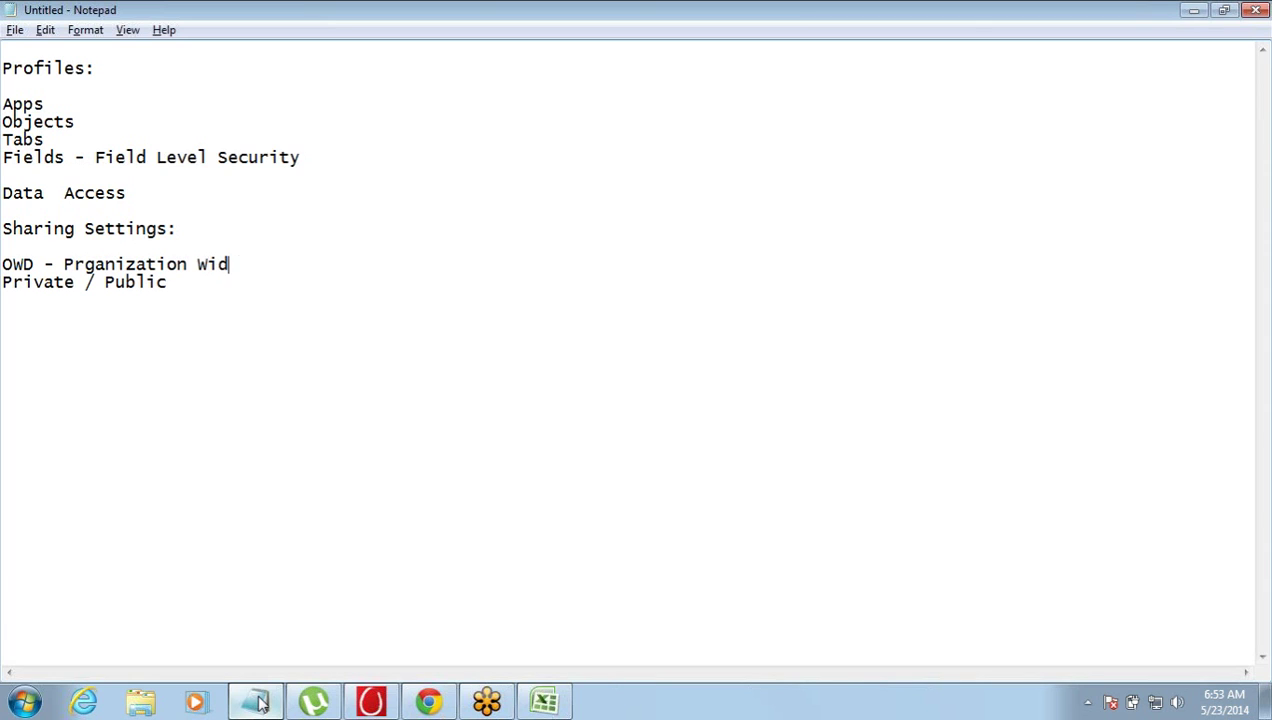
text(e Default)
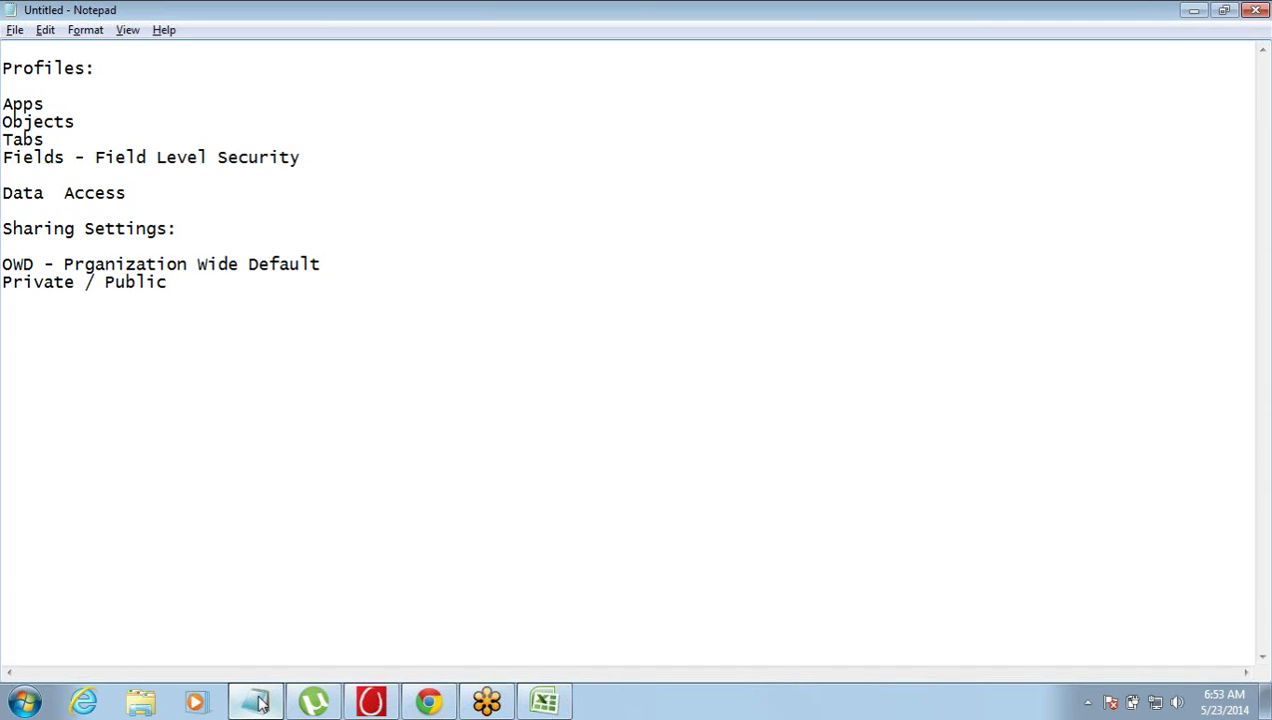
key(Tab)
Correct the misspelled first letter in the OWD line so that the word reads "Organization"
key(Up)
key(ctrl+Left)
key(ctrl+Left)
key(ctrl+Left)
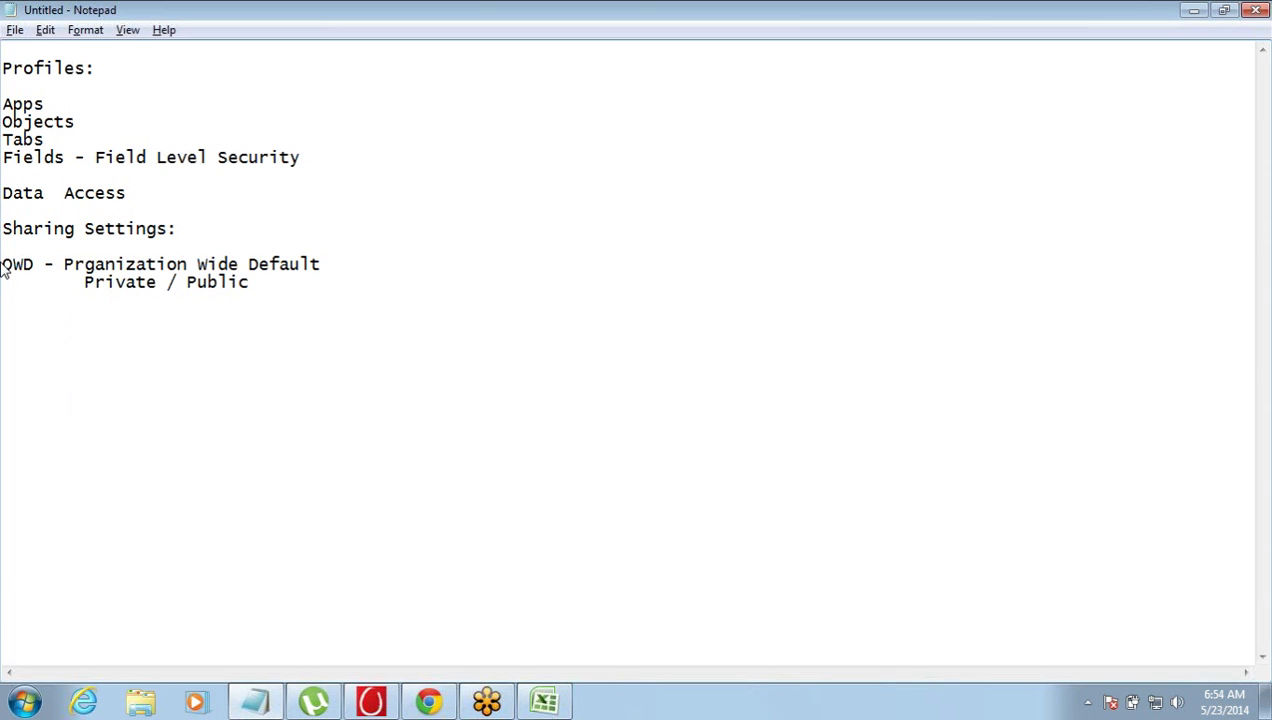
click(64, 264)
key(Delete)
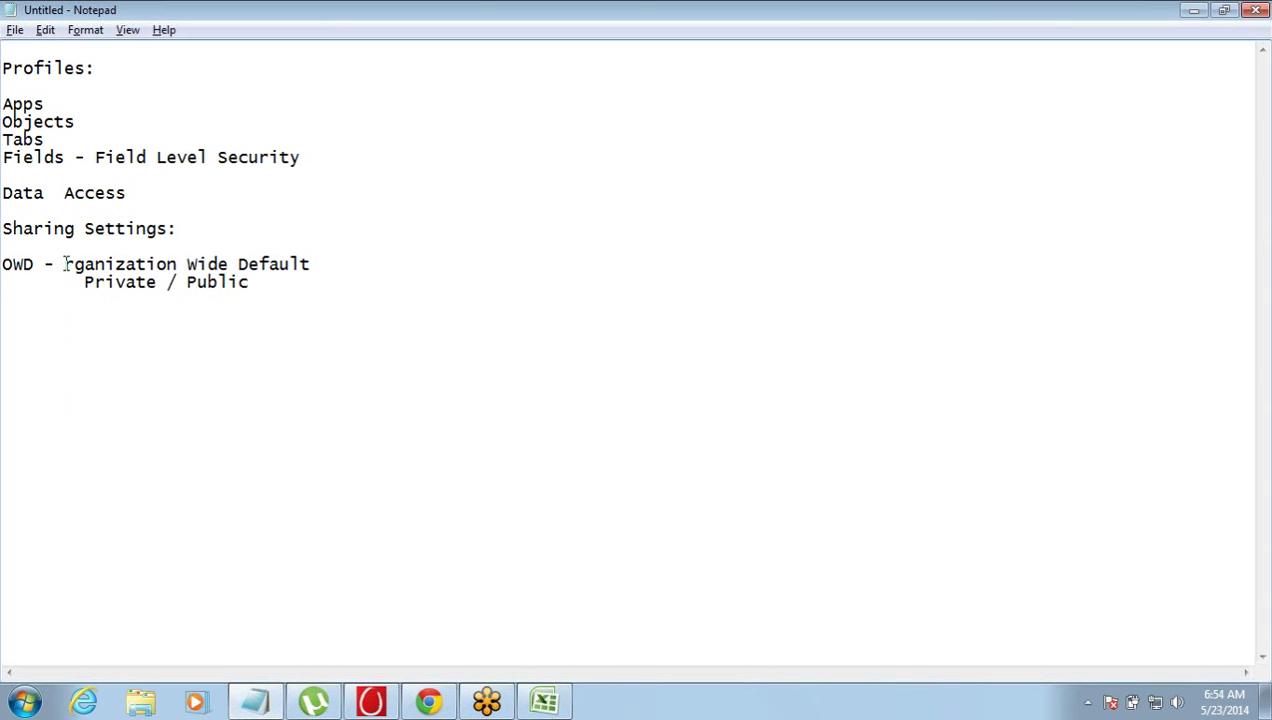
text(O)
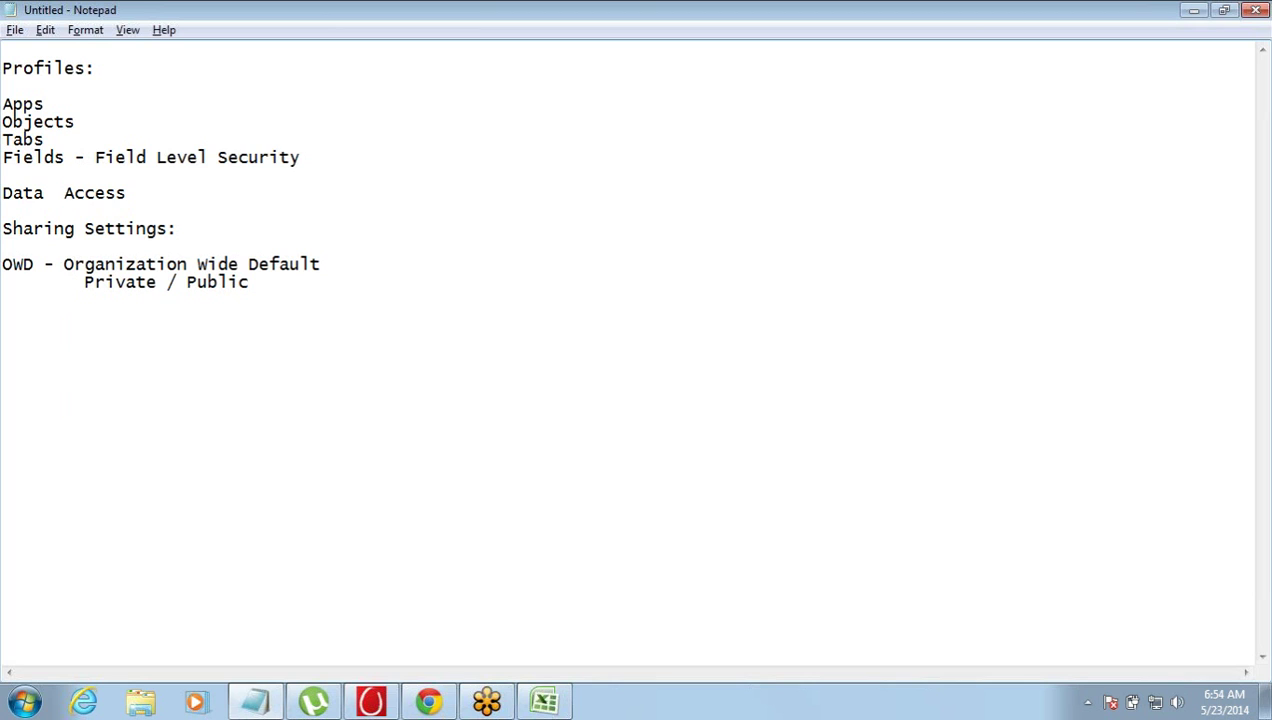
Switch to Salesforce in Chrome and open the Sharing Settings page under Security Controls
click(428, 700)
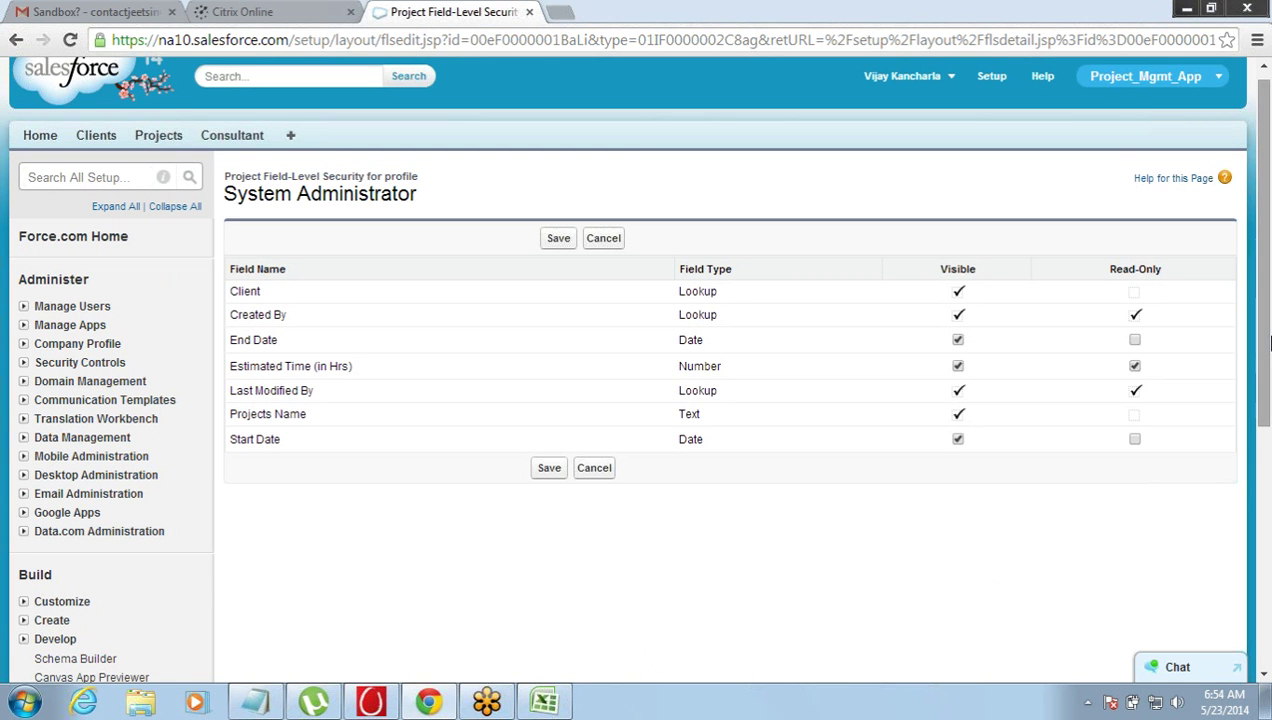
drag(1260, 358, 1268, 365)
scroll(1268, 365, up, 1)
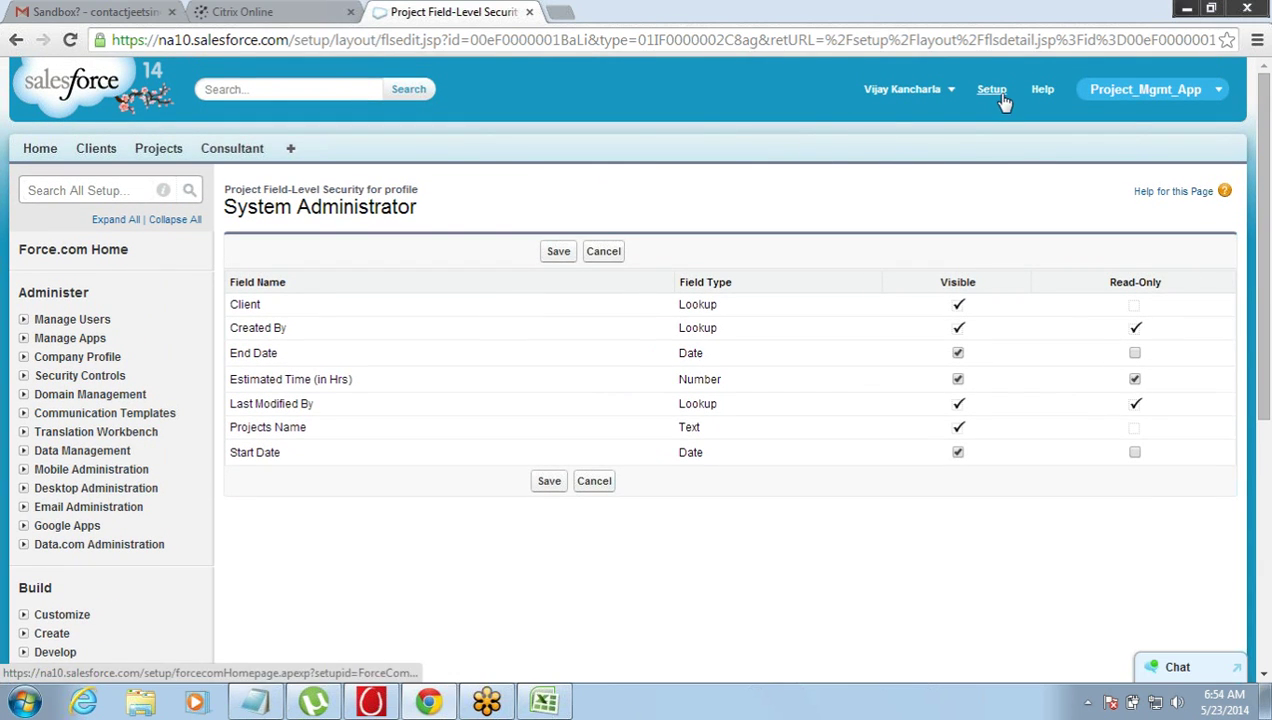
click(24, 379)
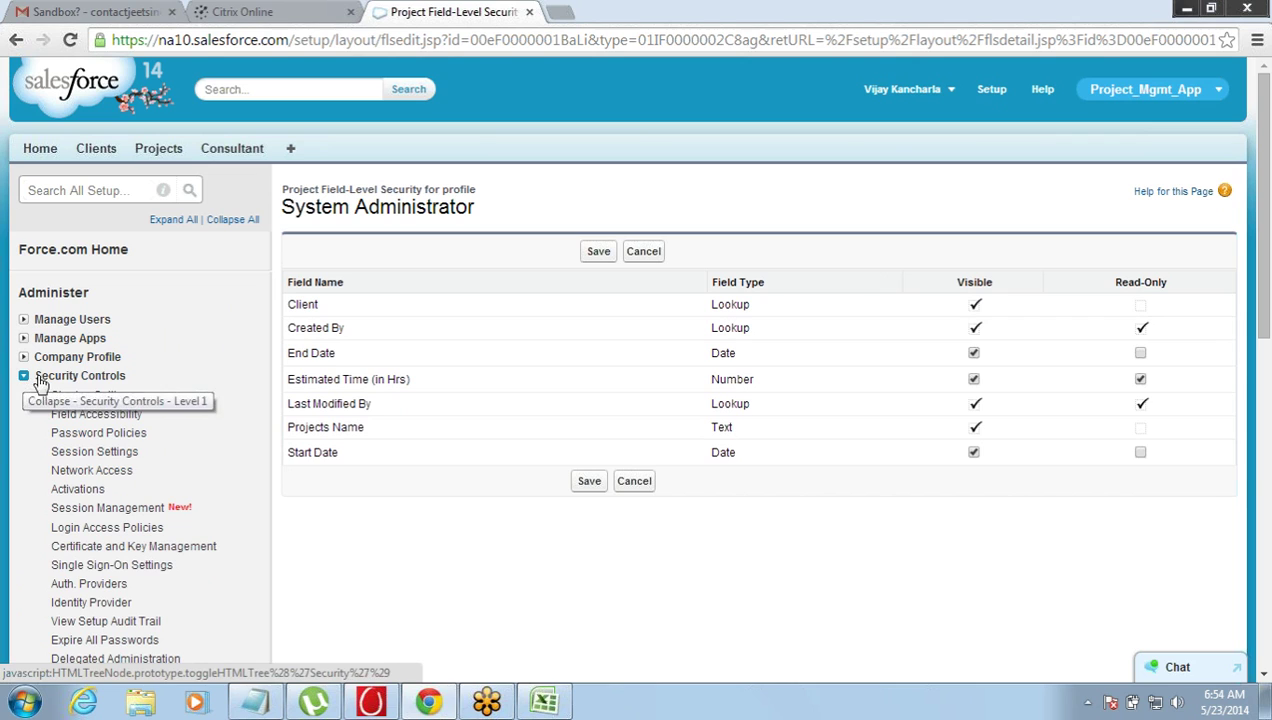
click(57, 398)
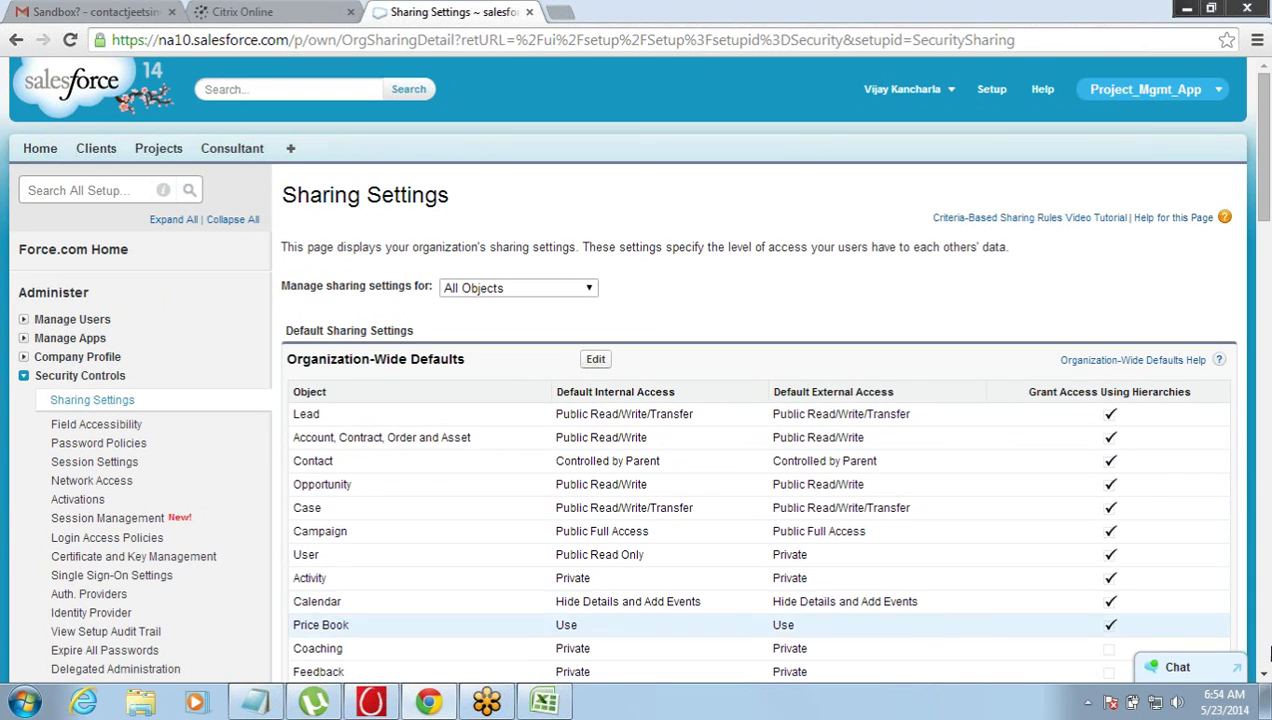
Examine the Organization-Wide Defaults table and the sharing rules sections, and highlight the Organization-Wide Defaults heading
click(1265, 679)
click(1265, 679)
click(1265, 679)
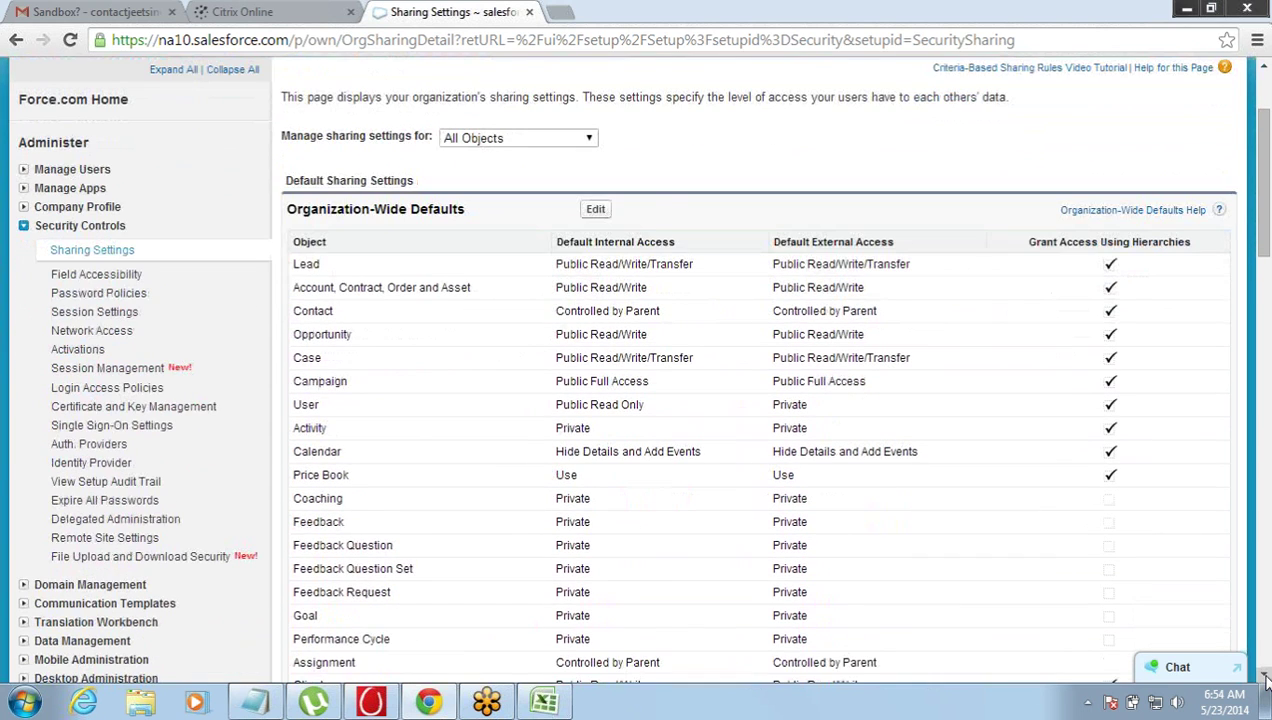
click(1265, 679)
click(1265, 679)
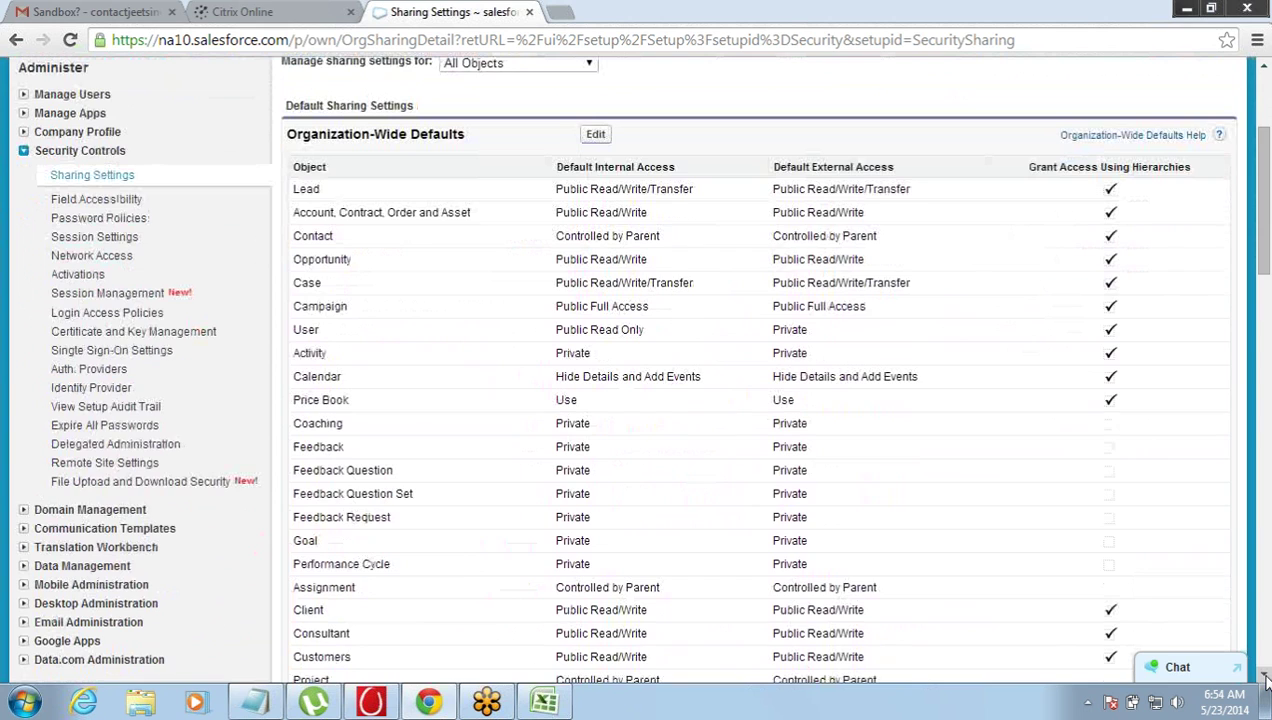
scroll(1268, 435, down, 5)
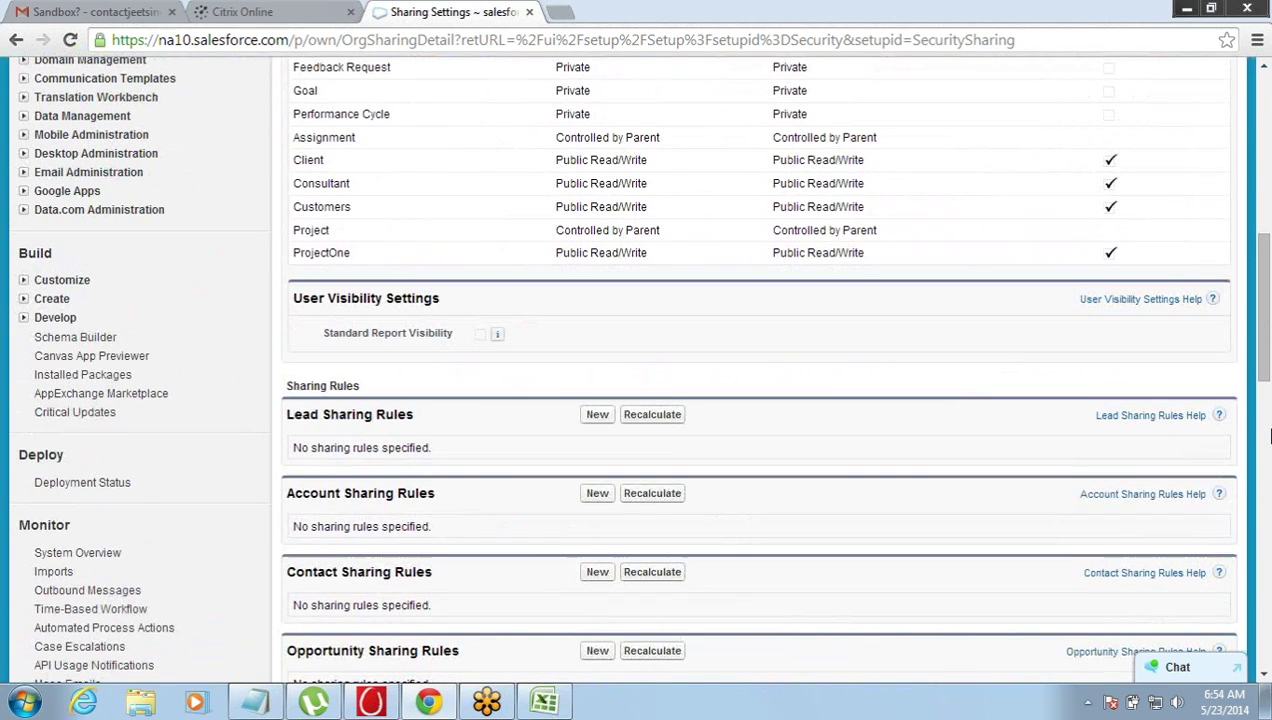
drag(1262, 310, 1233, 183)
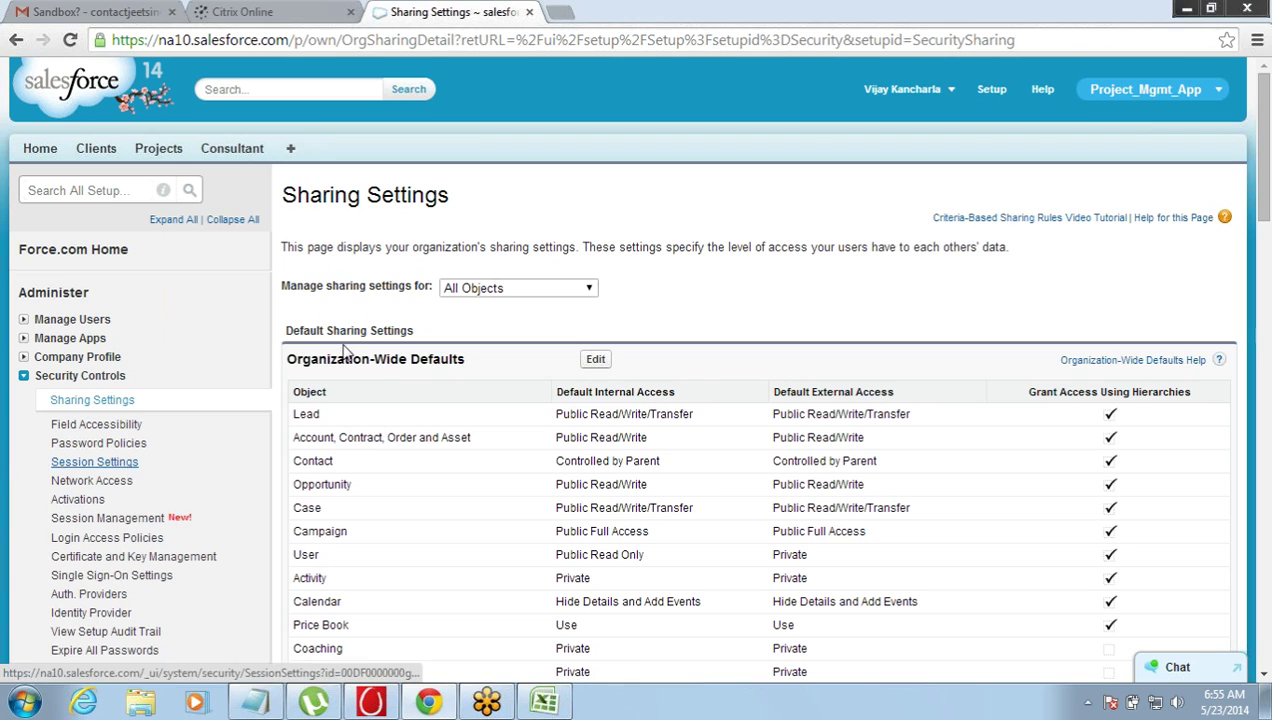
drag(288, 359, 470, 366)
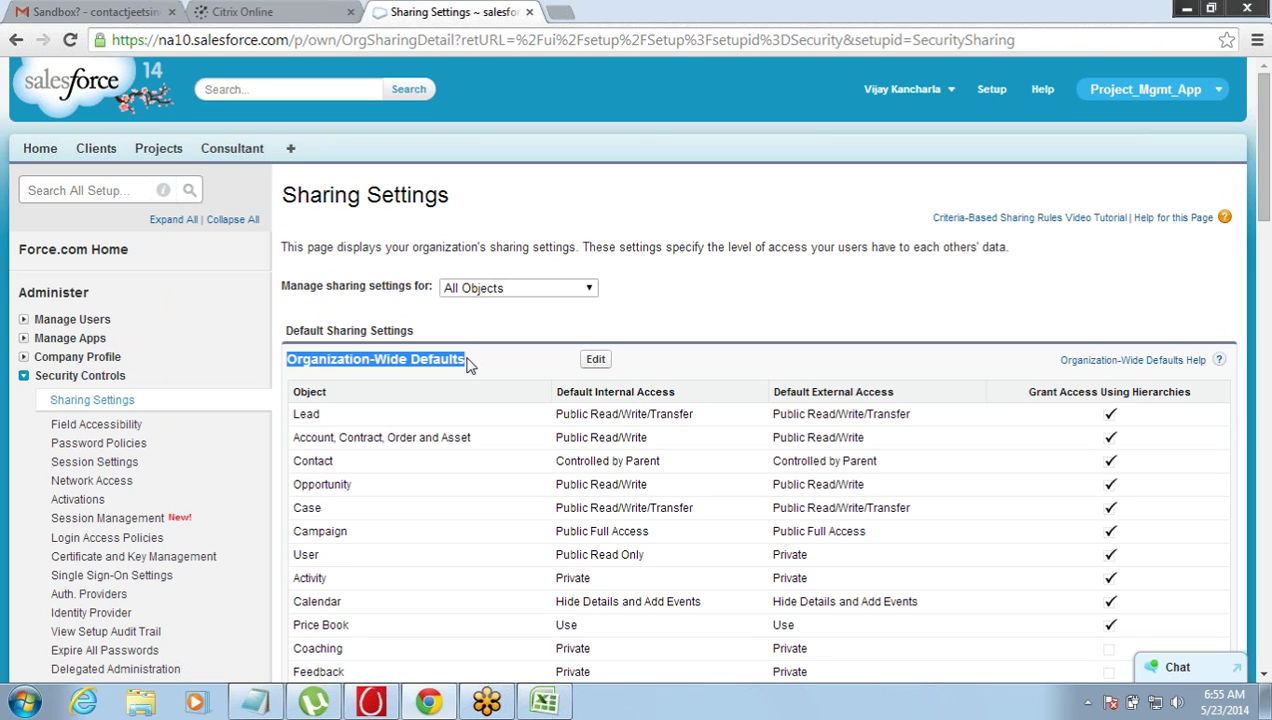
double_click(353, 358)
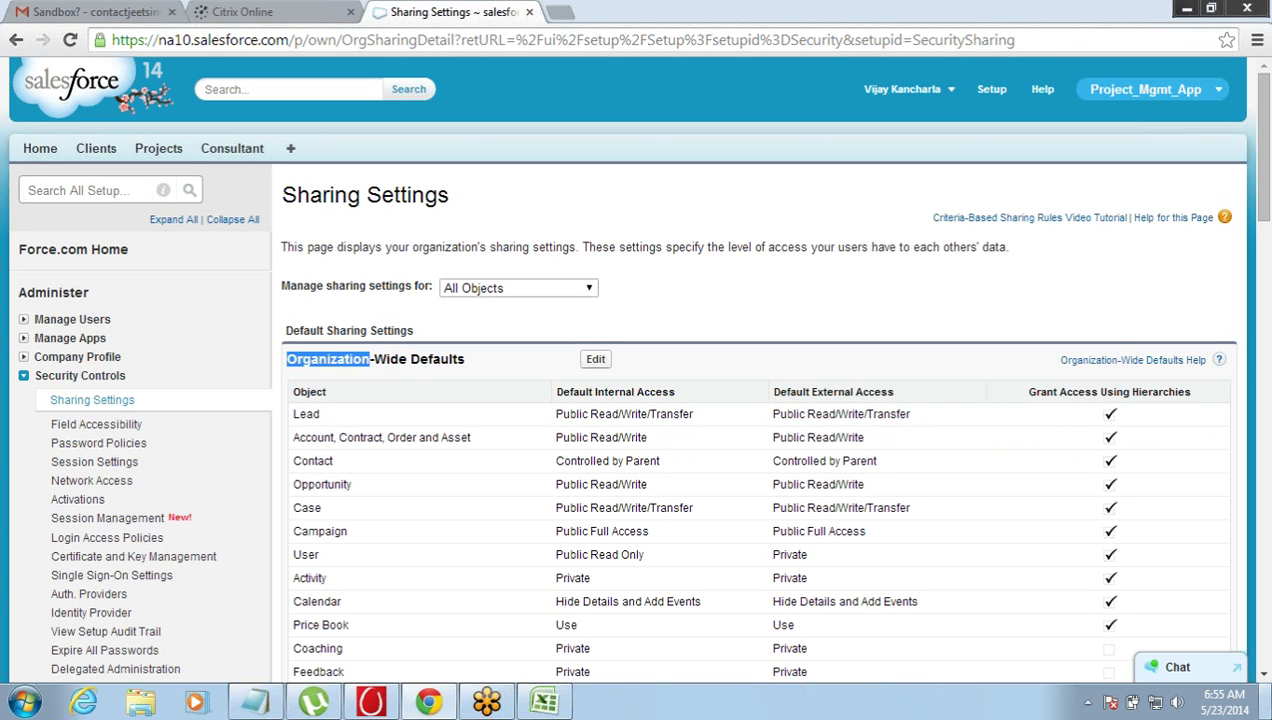
Examine the objects listed under Organization-Wide Defaults, highlighting the Lead to Contact rows and checking back with the Notepad notes
click(1264, 680)
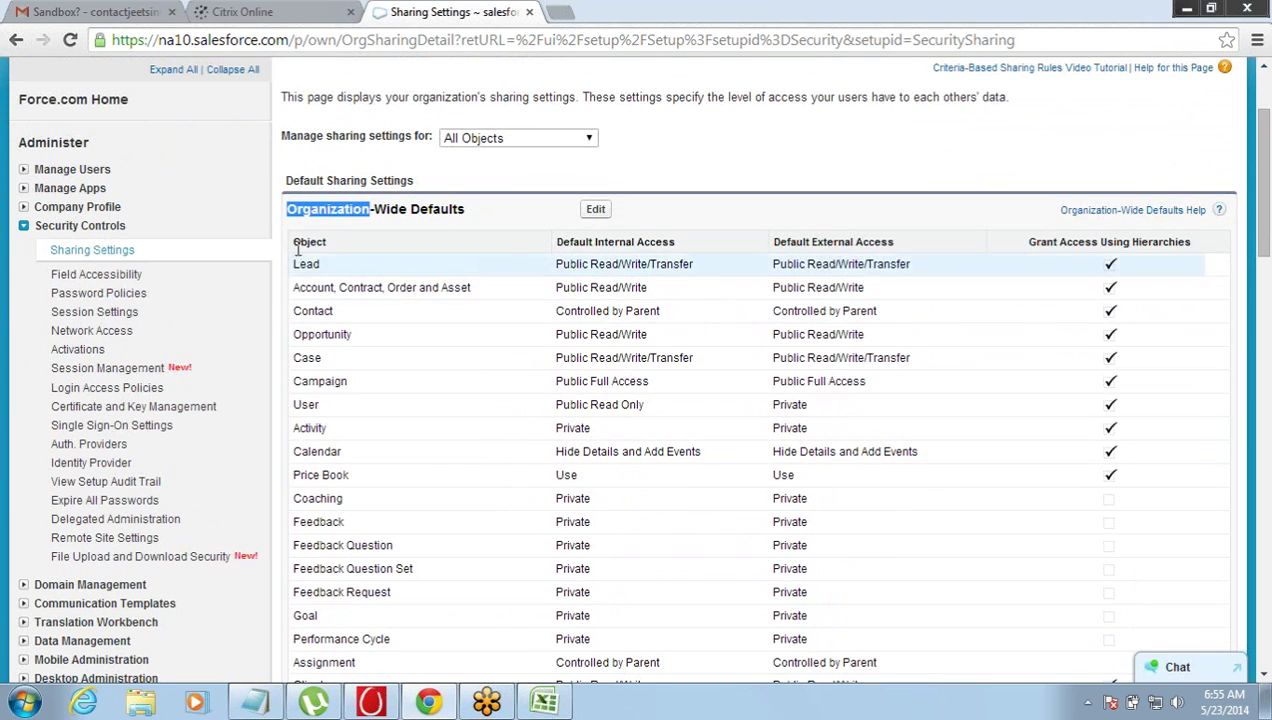
drag(296, 262, 301, 313)
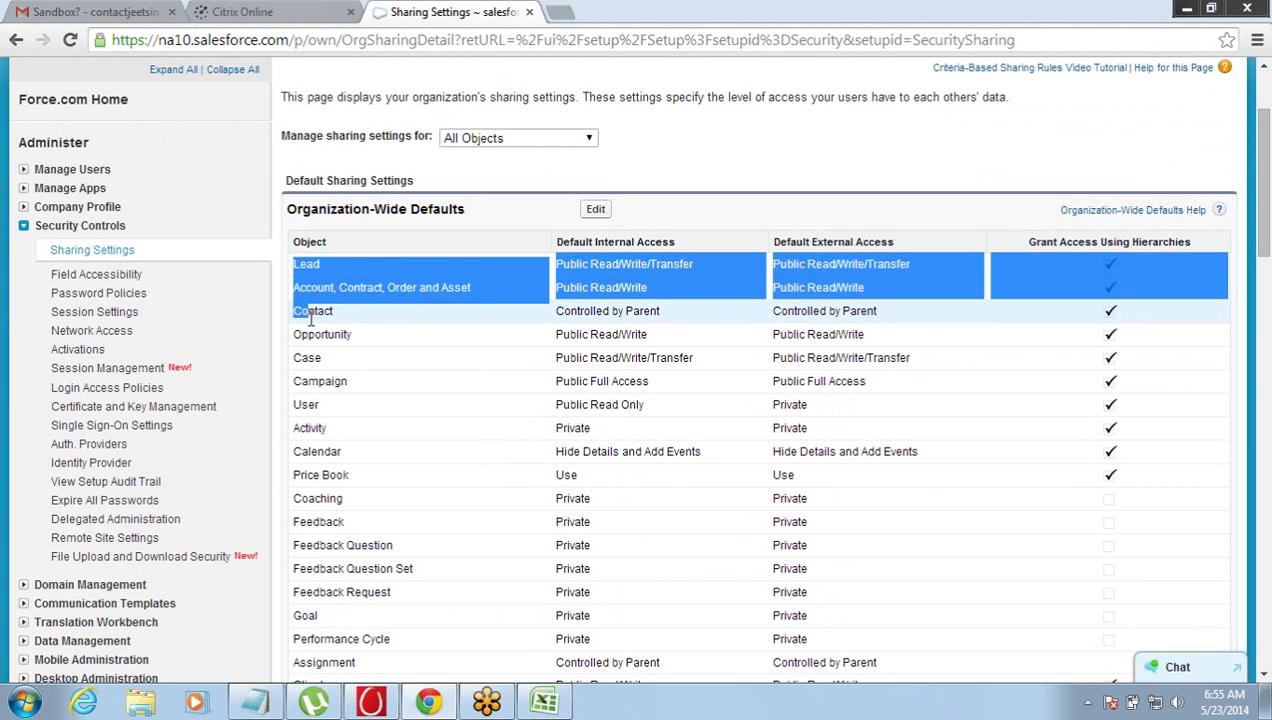
click(310, 319)
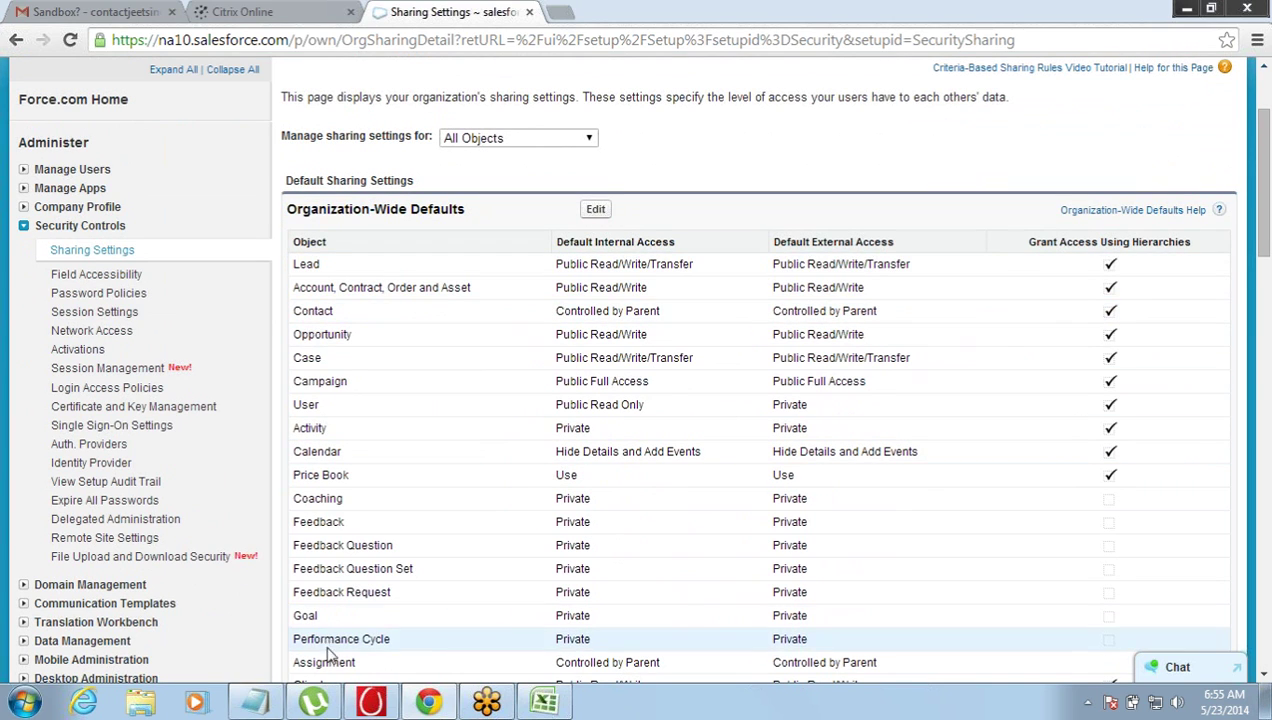
click(256, 704)
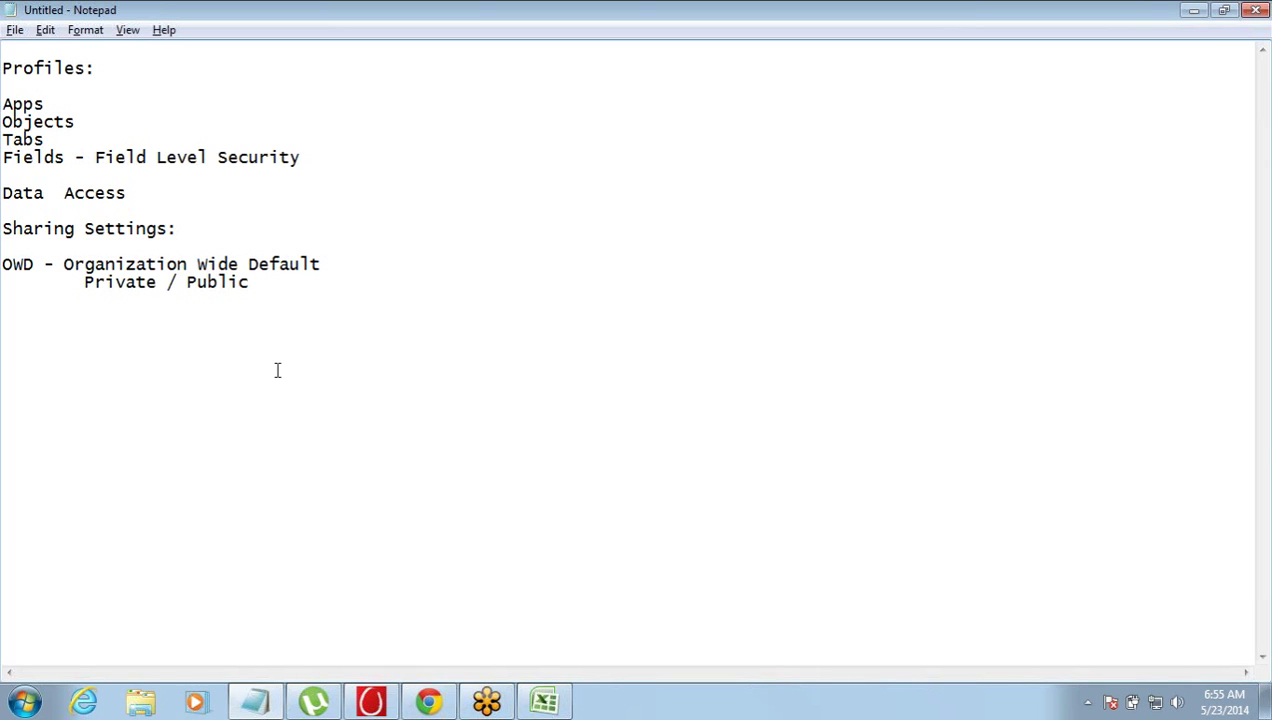
click(428, 701)
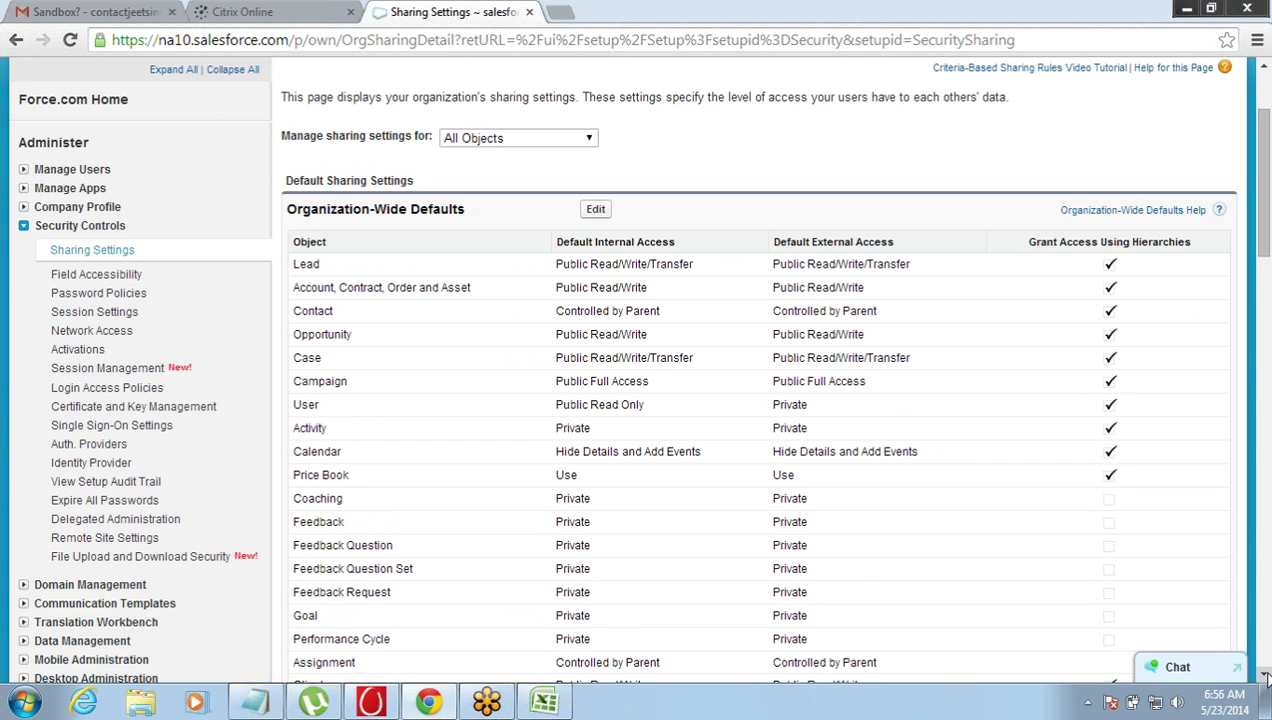
scroll(1265, 678, down, 3)
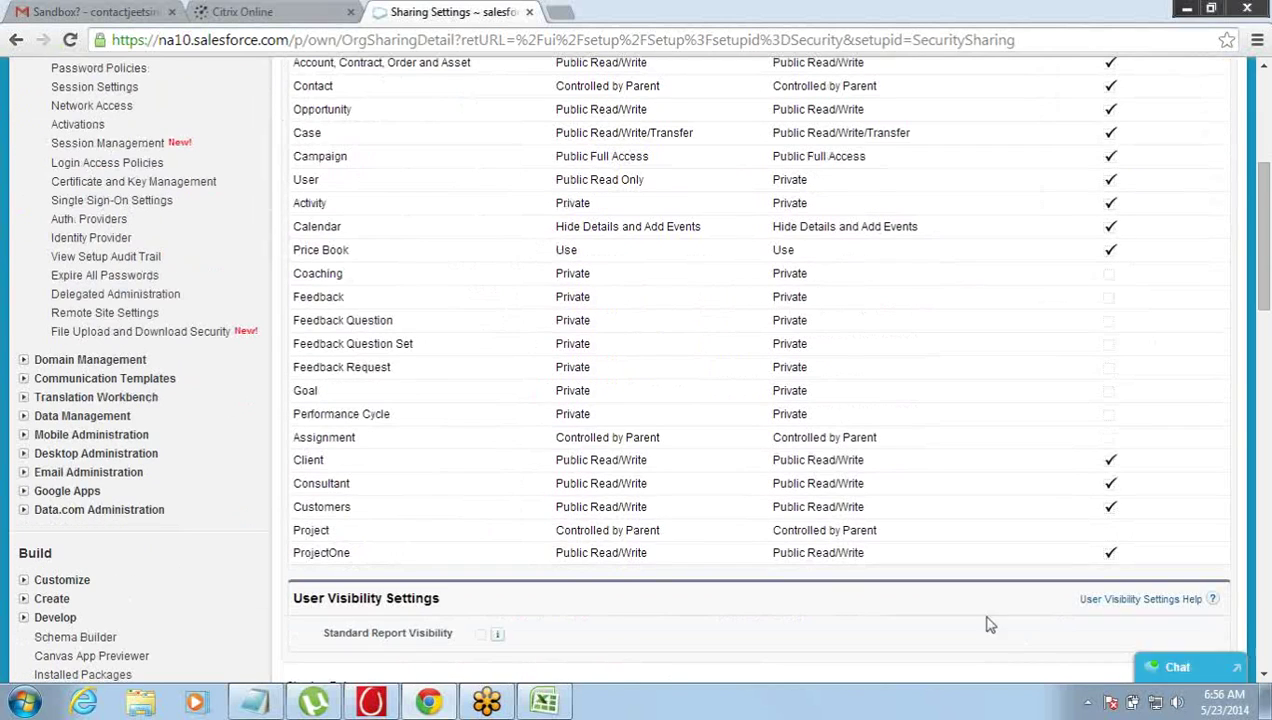
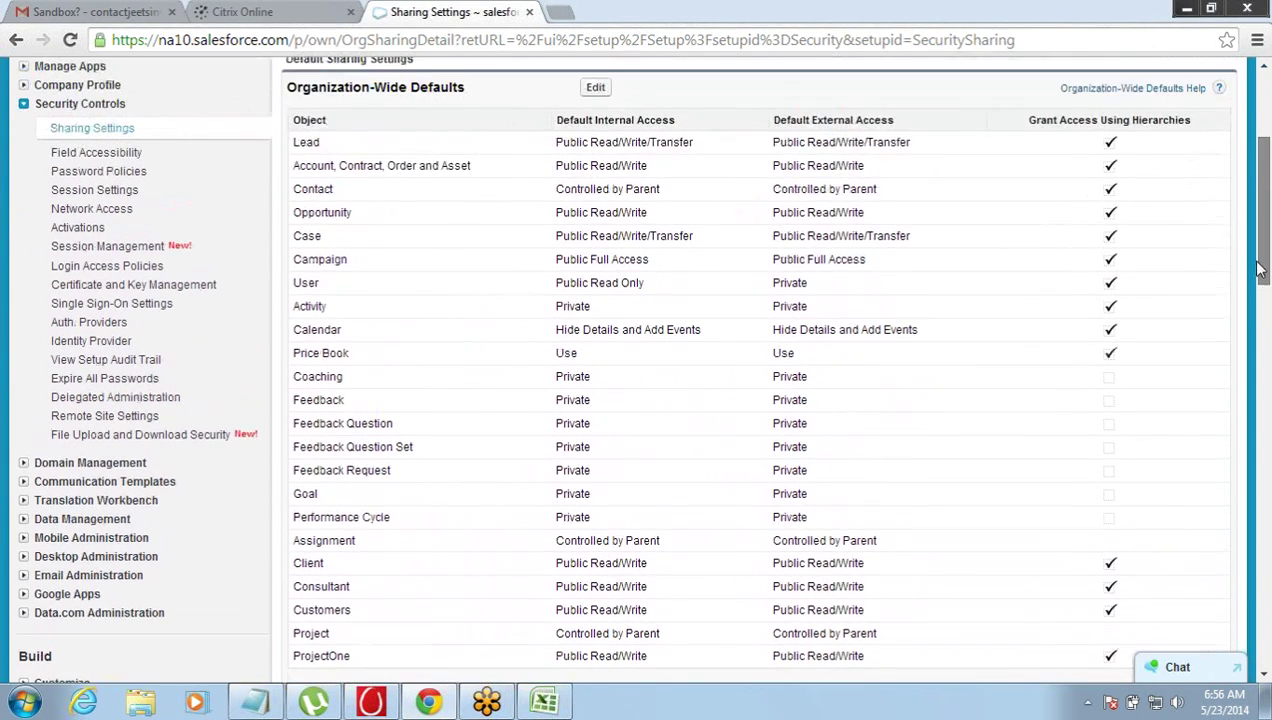
Open the organization-wide defaults for editing and set the Client object's default internal access to Private
click(593, 94)
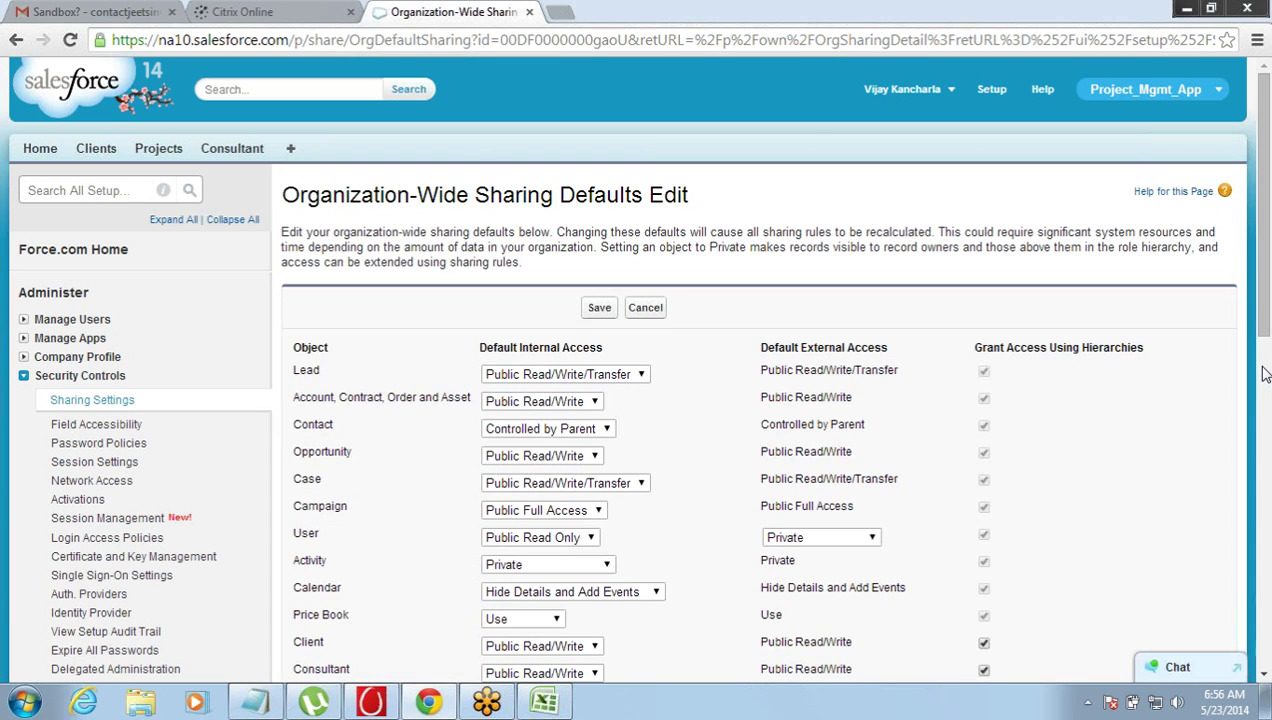
scroll(1267, 420, down, 2)
scroll(1267, 430, down, 1)
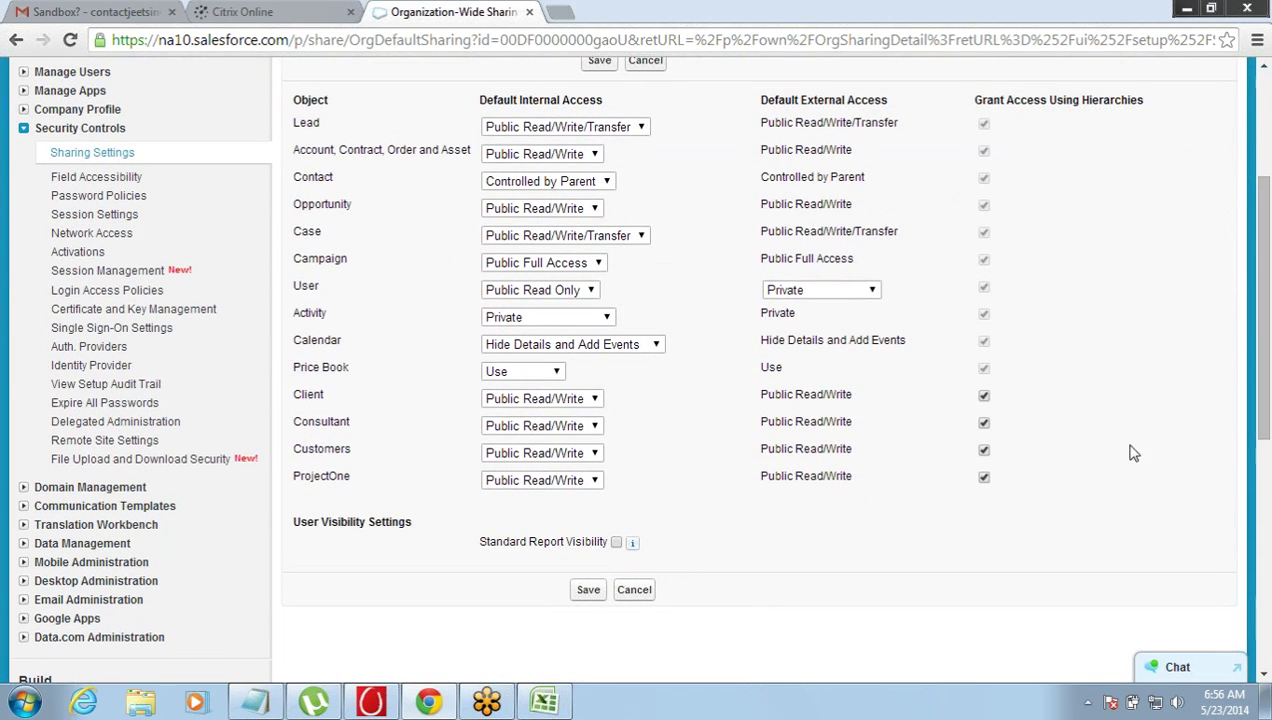
drag(294, 395, 330, 393)
click(537, 399)
click(505, 416)
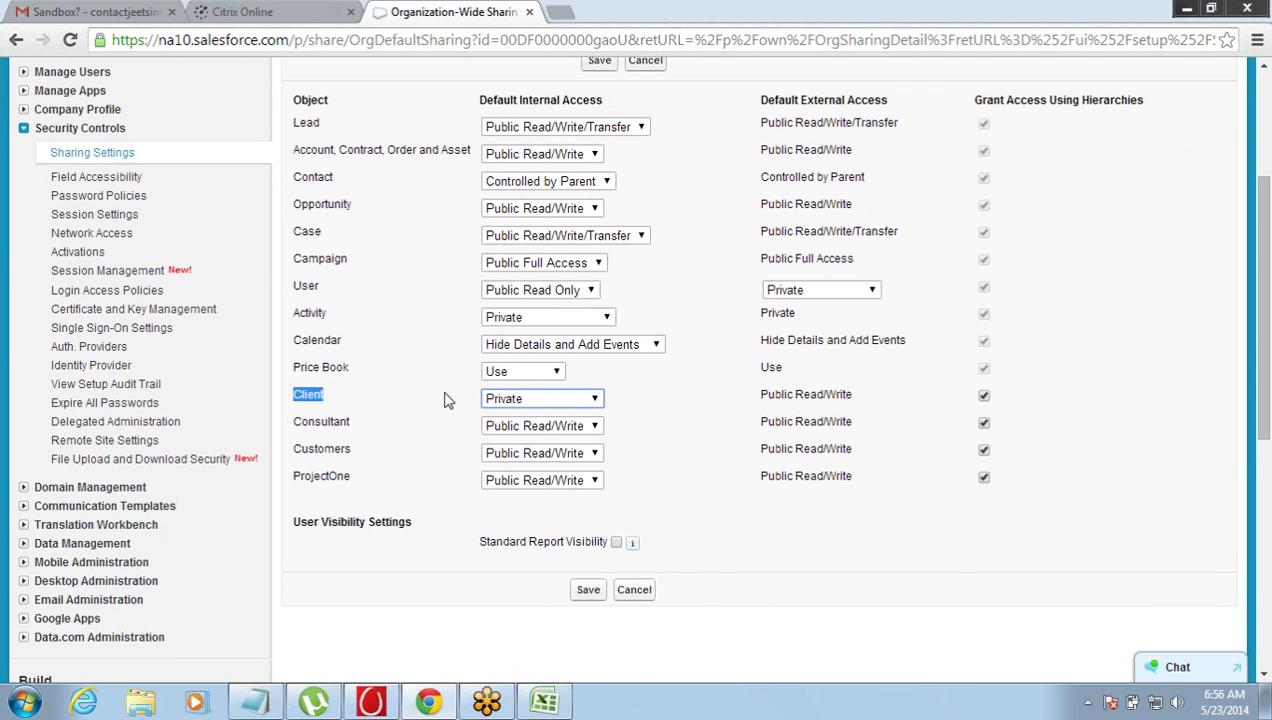
Highlight the Client object and change its default internal access to Public Read Only, followed by Public Read/Write
drag(296, 396, 341, 394)
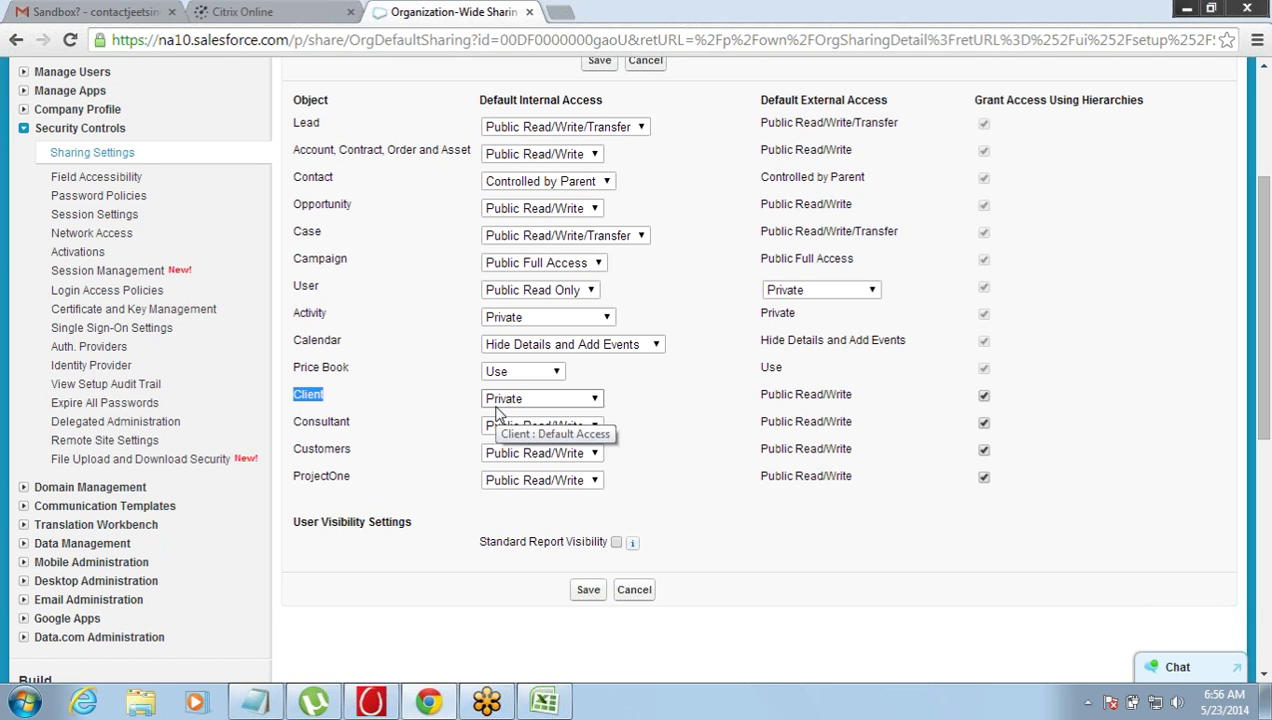
click(497, 405)
click(493, 434)
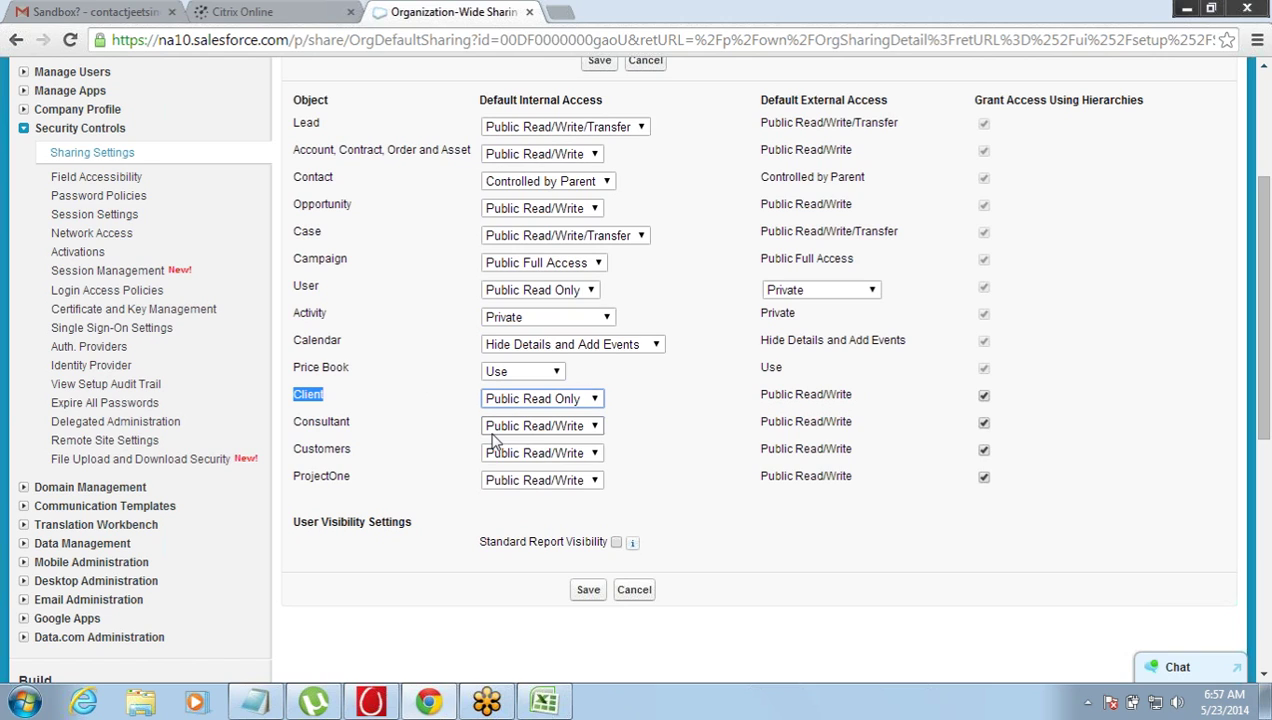
click(541, 399)
click(521, 453)
Highlight the Grant Access Using Hierarchies heading and cancel editing the organization-wide defaults
drag(1262, 407, 1266, 360)
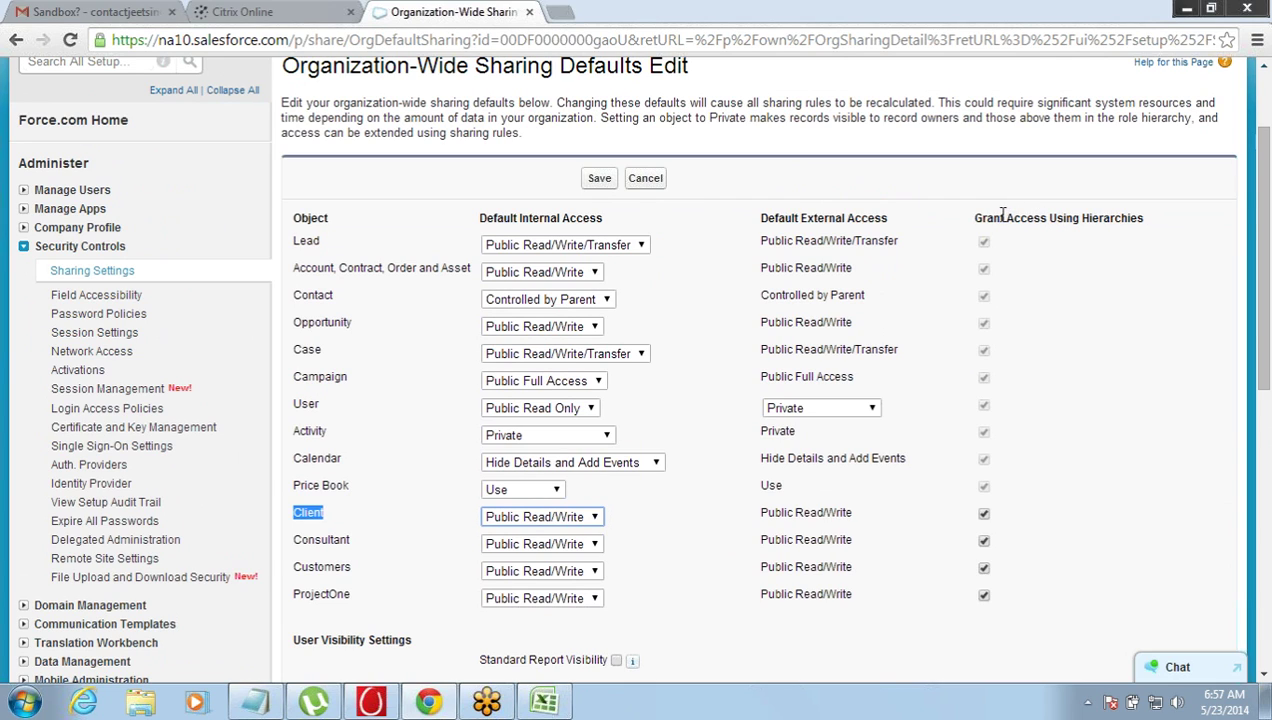
drag(999, 217, 1130, 218)
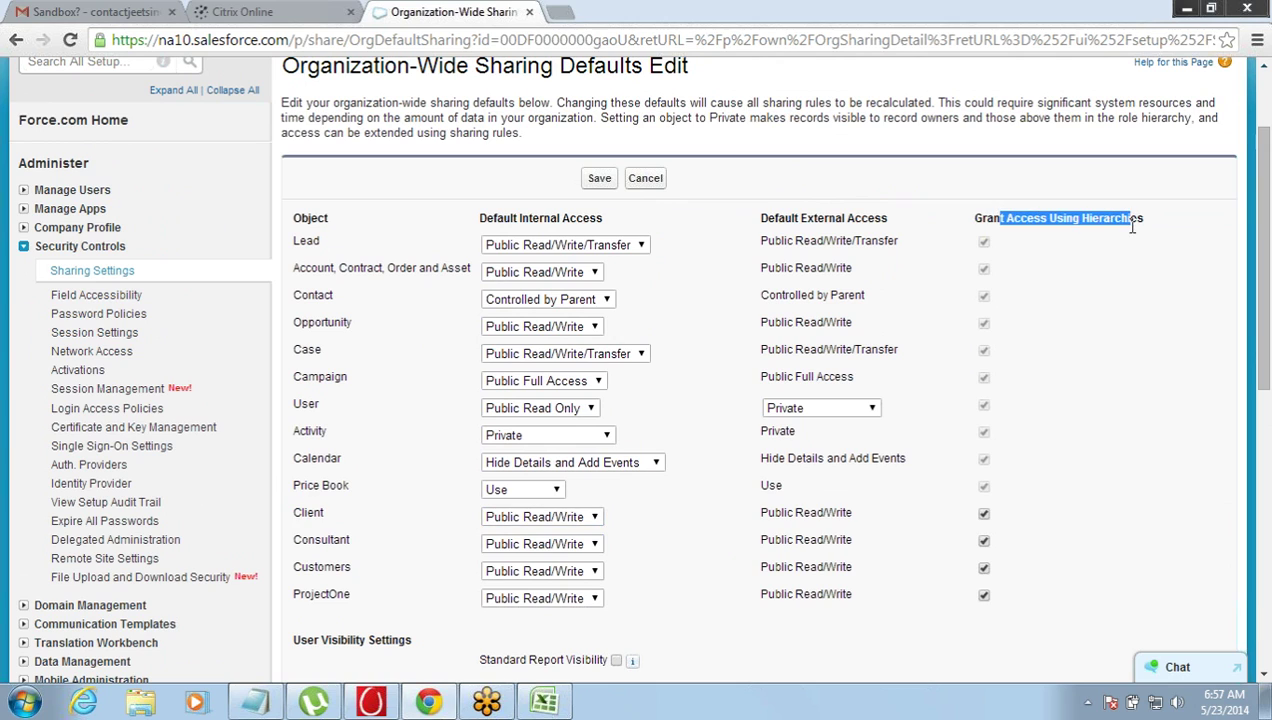
click(650, 181)
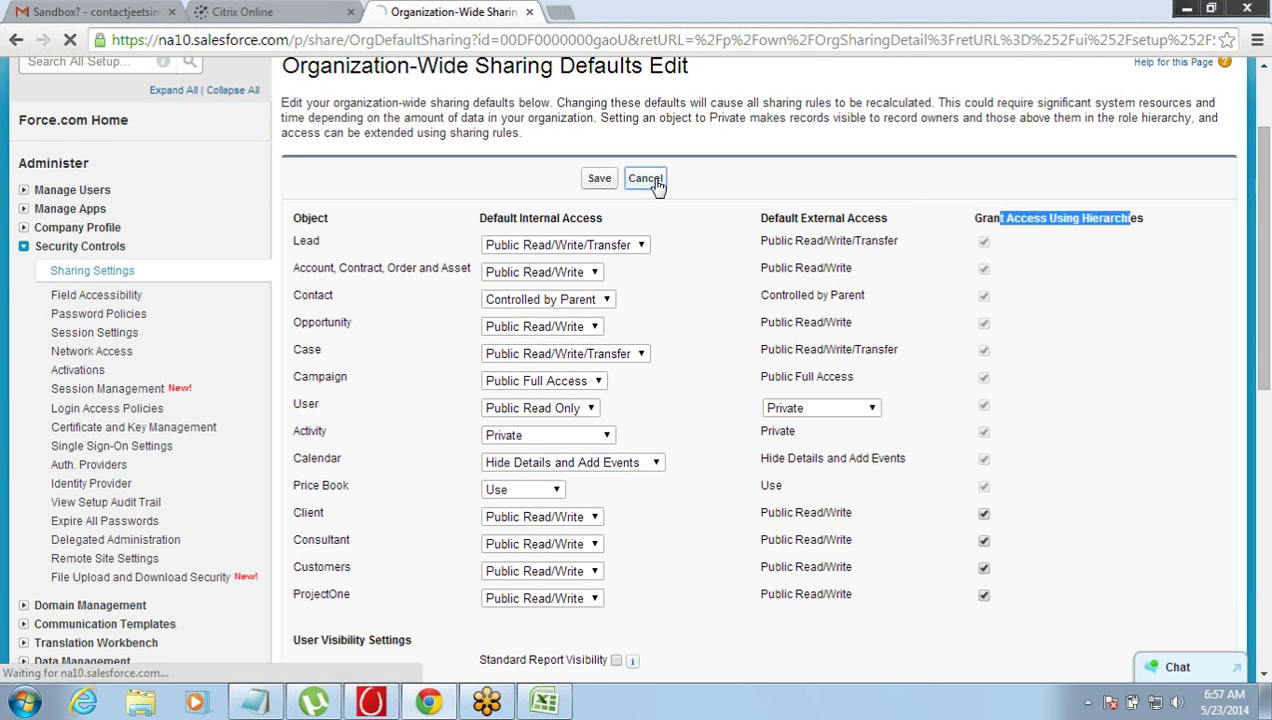
Switch to the Notepad notes and add the indented line "Grant Acces using Hierarchy" below "Private / Public"
click(256, 702)
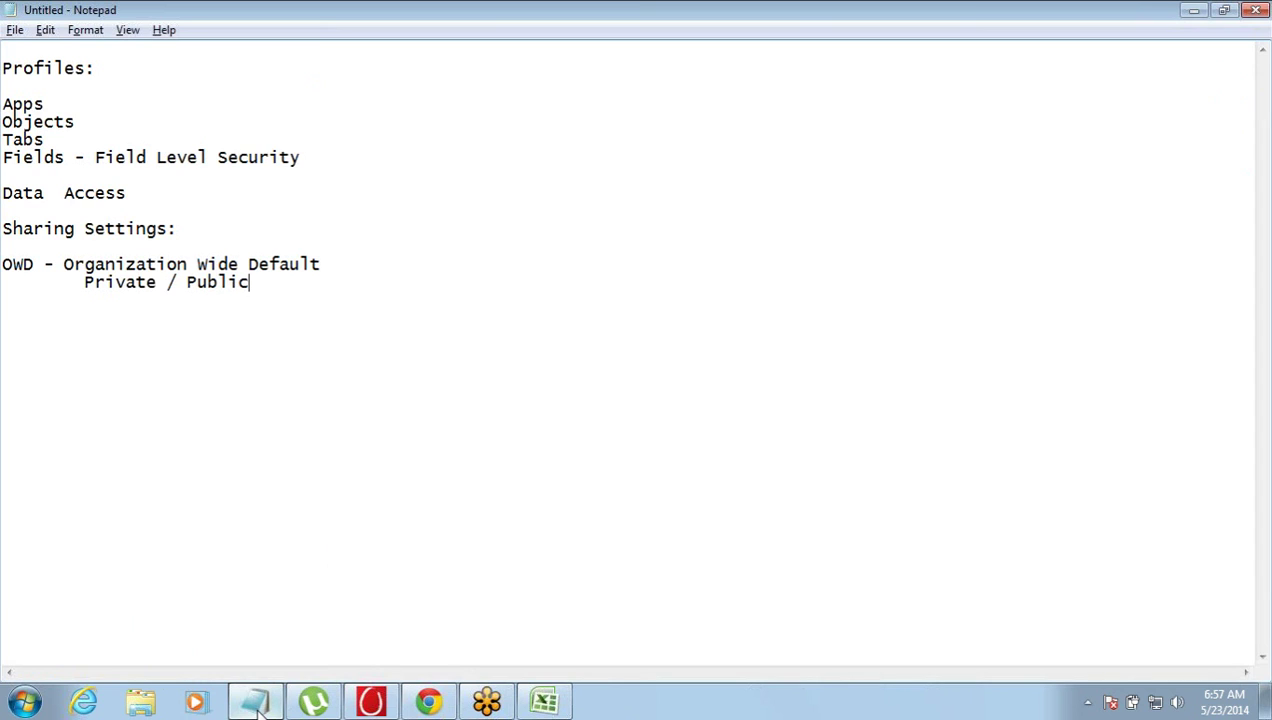
text(B)
key(BackSpace)
text(Grant Acces using)
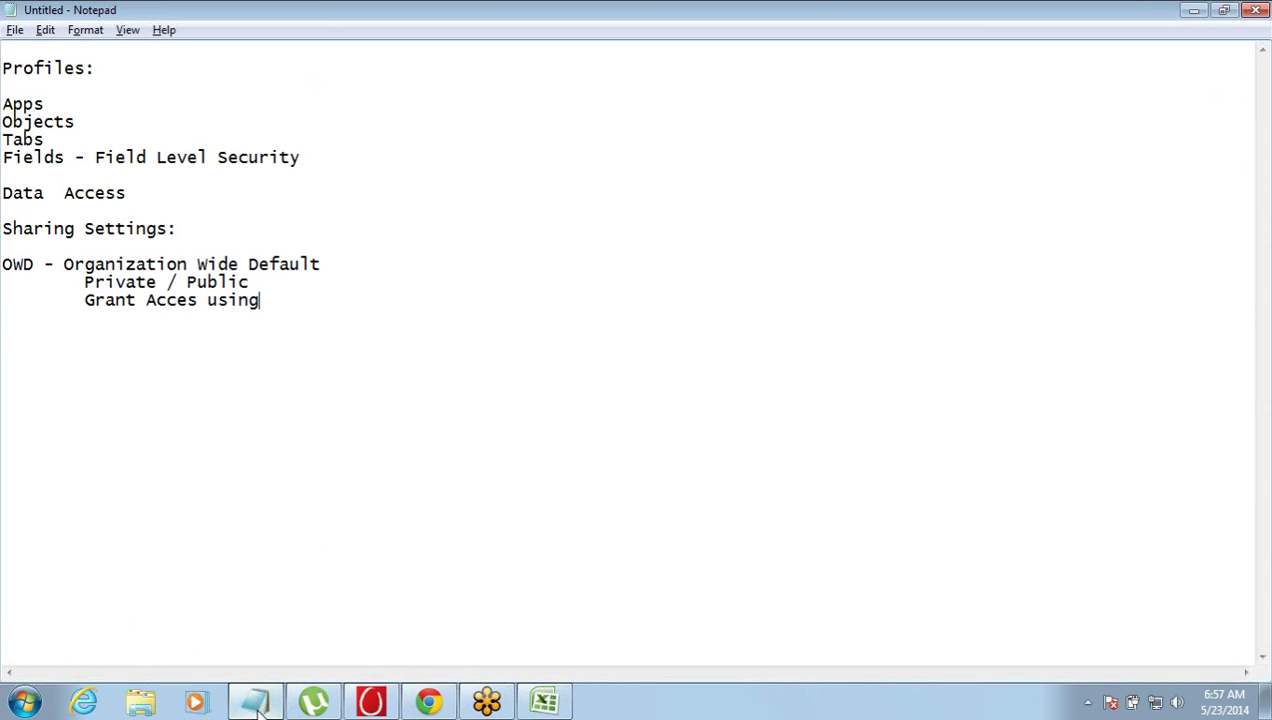
text( Hierarchy)
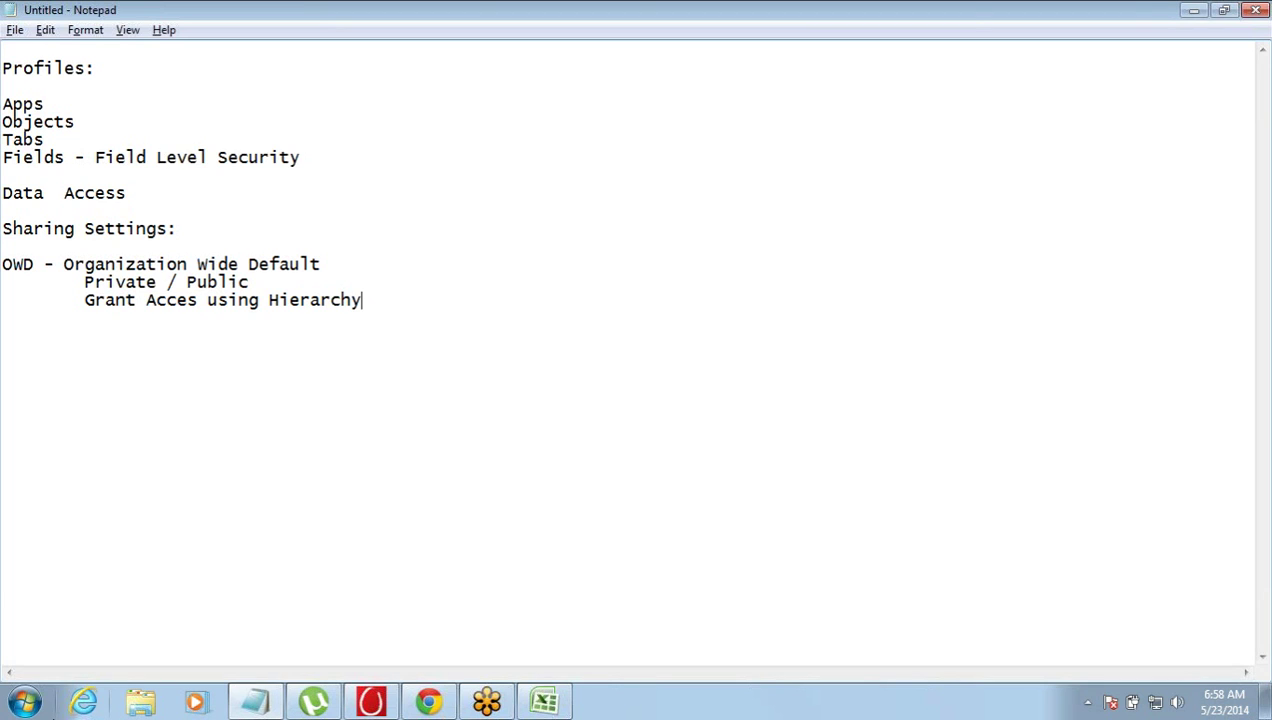
Switch to Salesforce in Chrome and examine the Organization-Wide Defaults table and the sharing rules sections beneath it
mouse_move(437, 697)
click(428, 703)
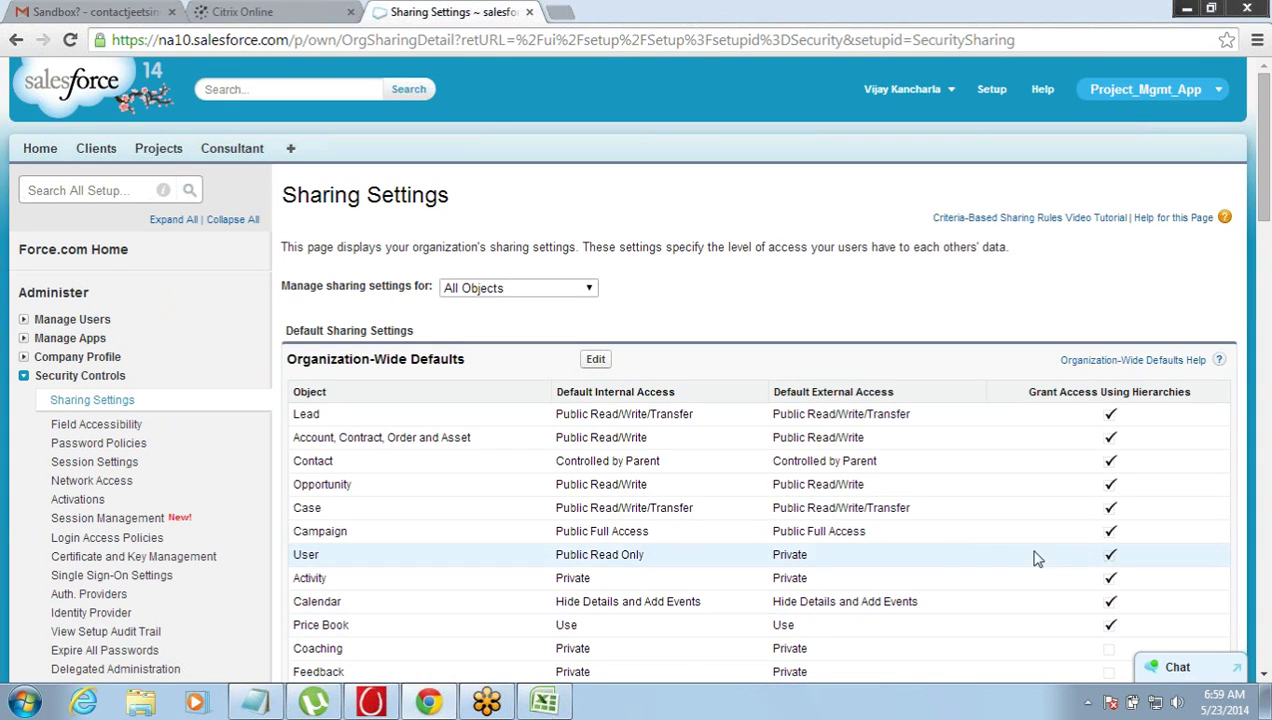
click(1264, 675)
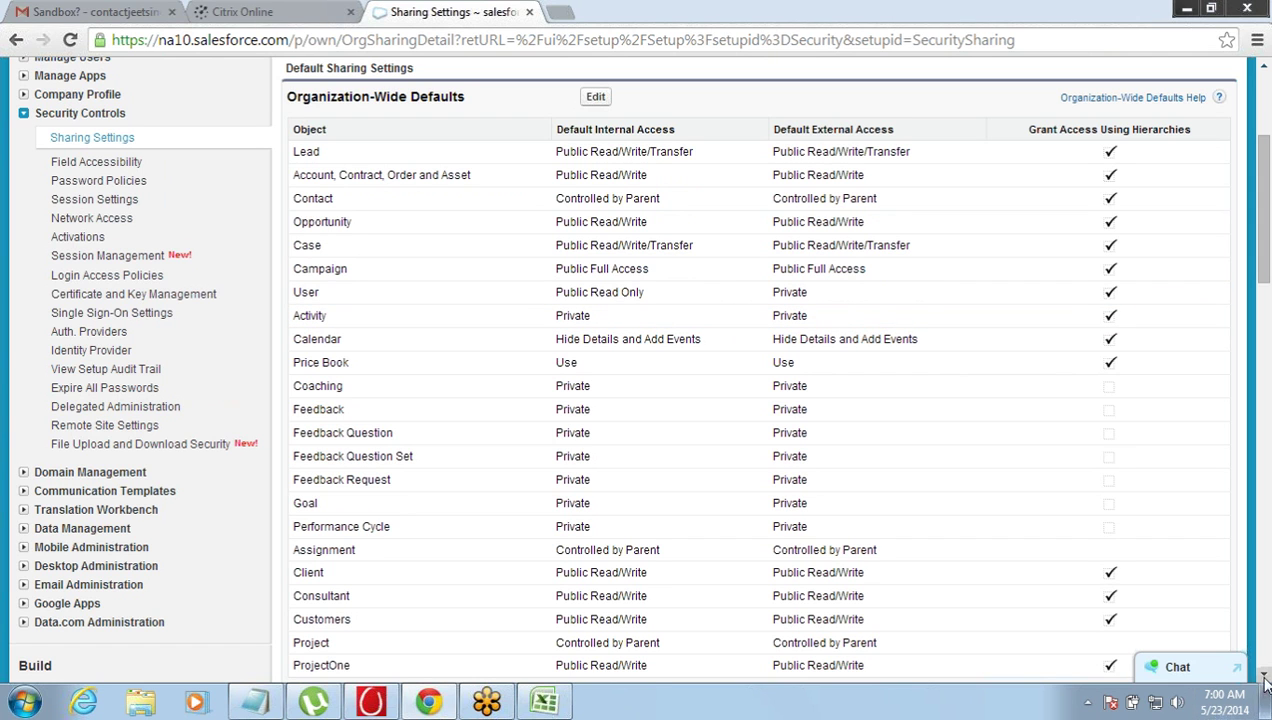
scroll(1265, 680, down, 9)
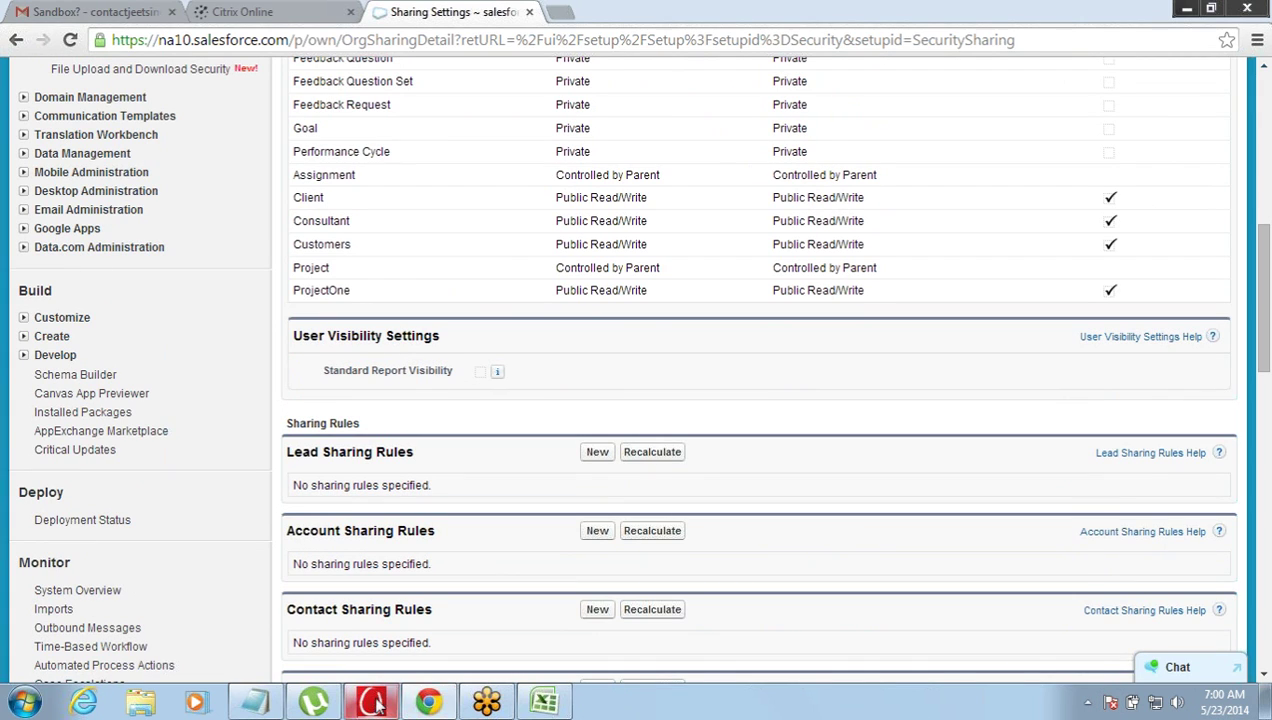
Return to the Notepad notes and highlight the OWD, "Private / Public" and hierarchy access lines for review
click(255, 702)
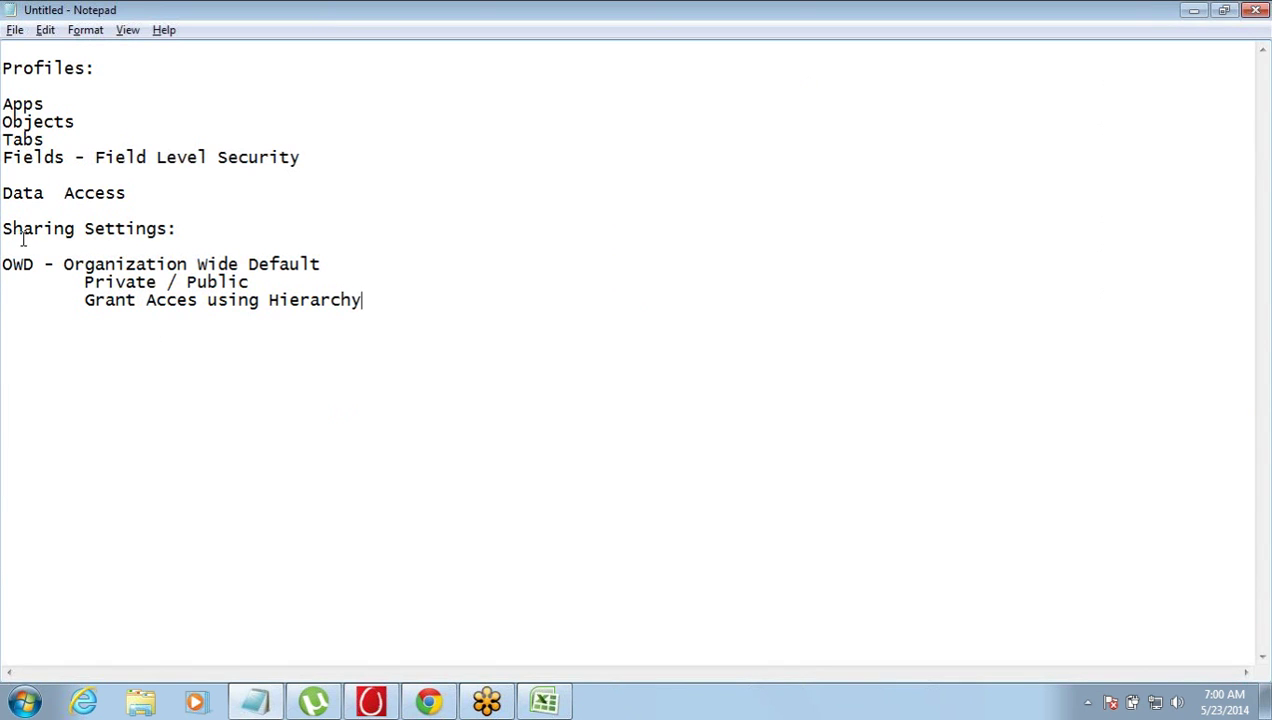
drag(4, 264, 250, 284)
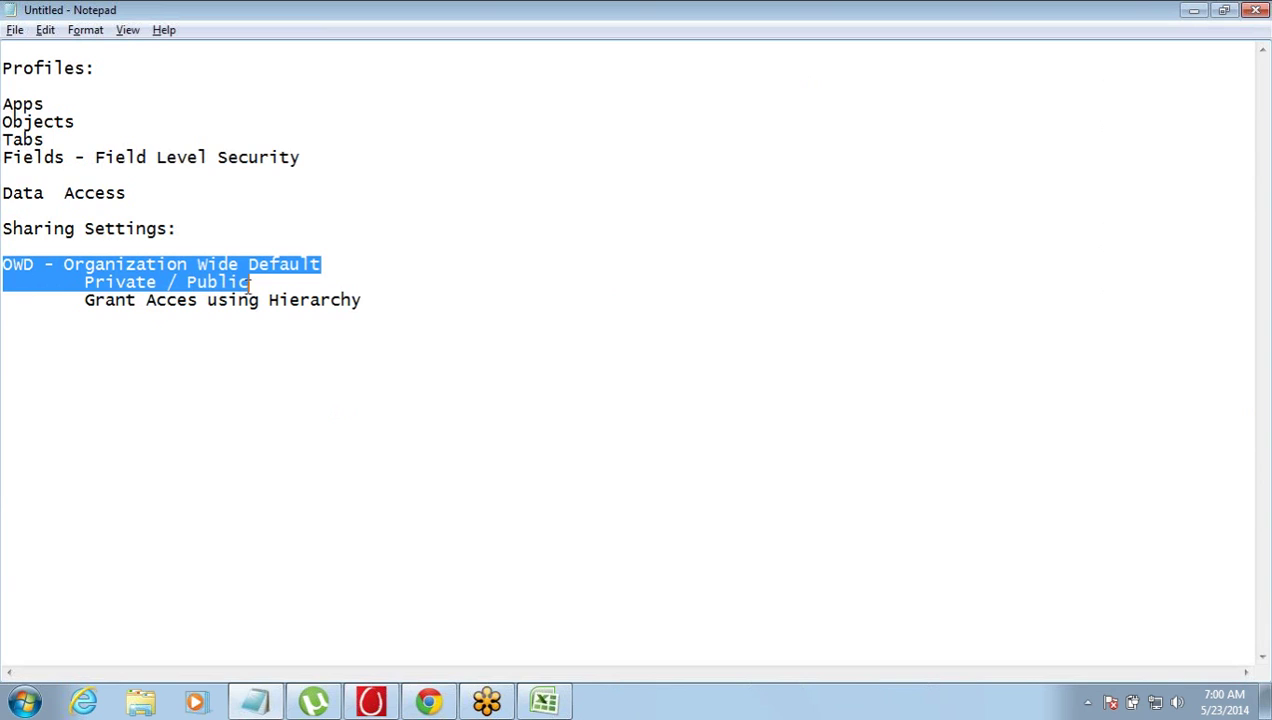
drag(95, 300, 291, 310)
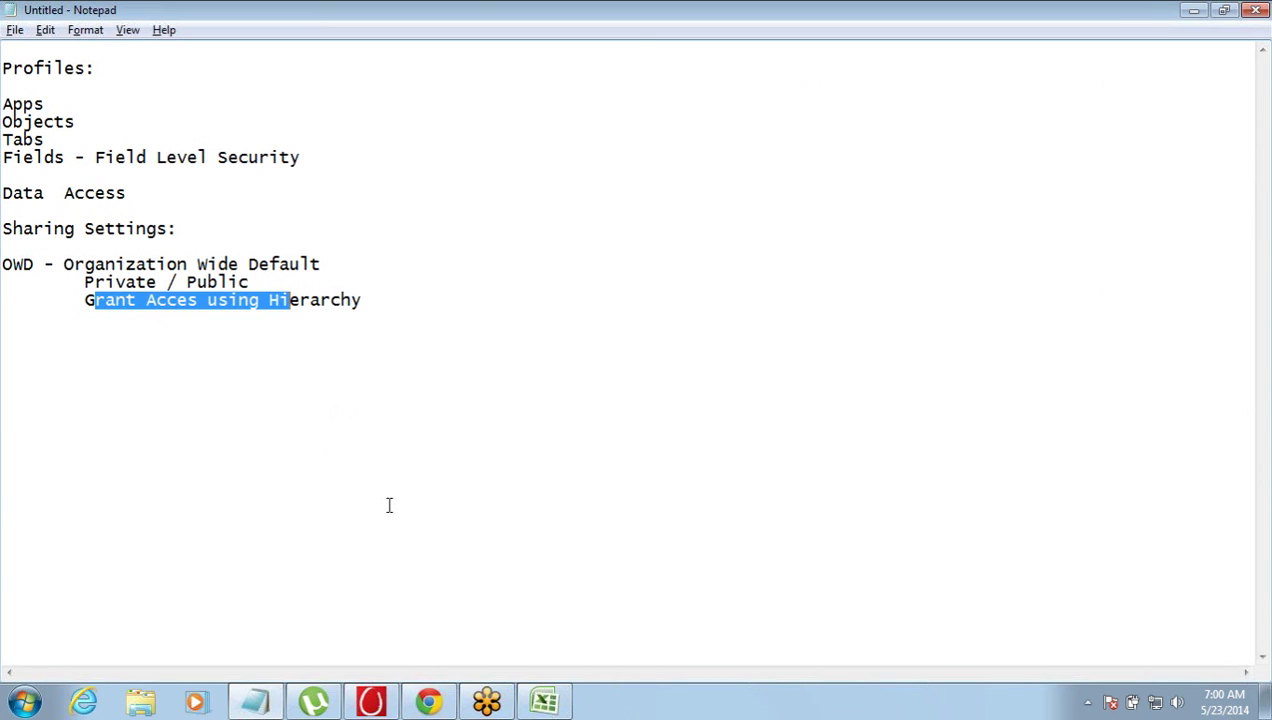
Add the line "Sharing Rules" below the hierarchy line, separated by a blank line, with its second word spelled in correct case
click(399, 301)
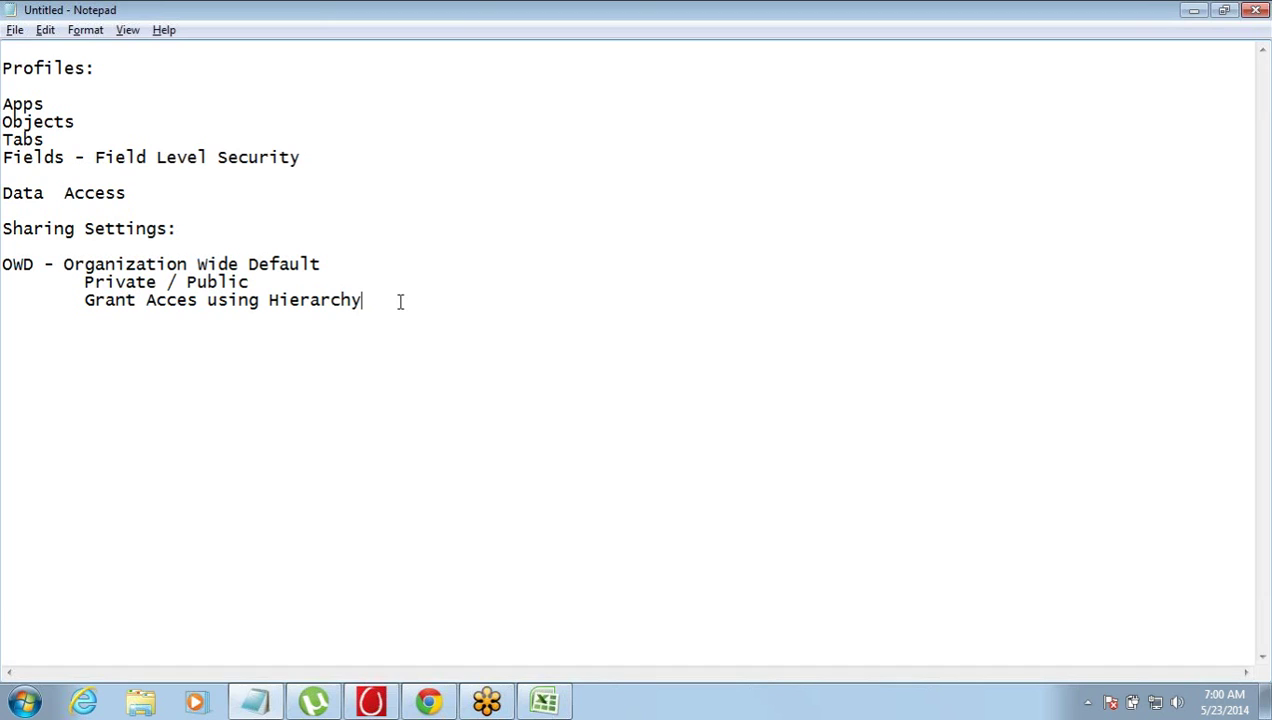
key(Return)
key(Return)
text(Sharing RUles)
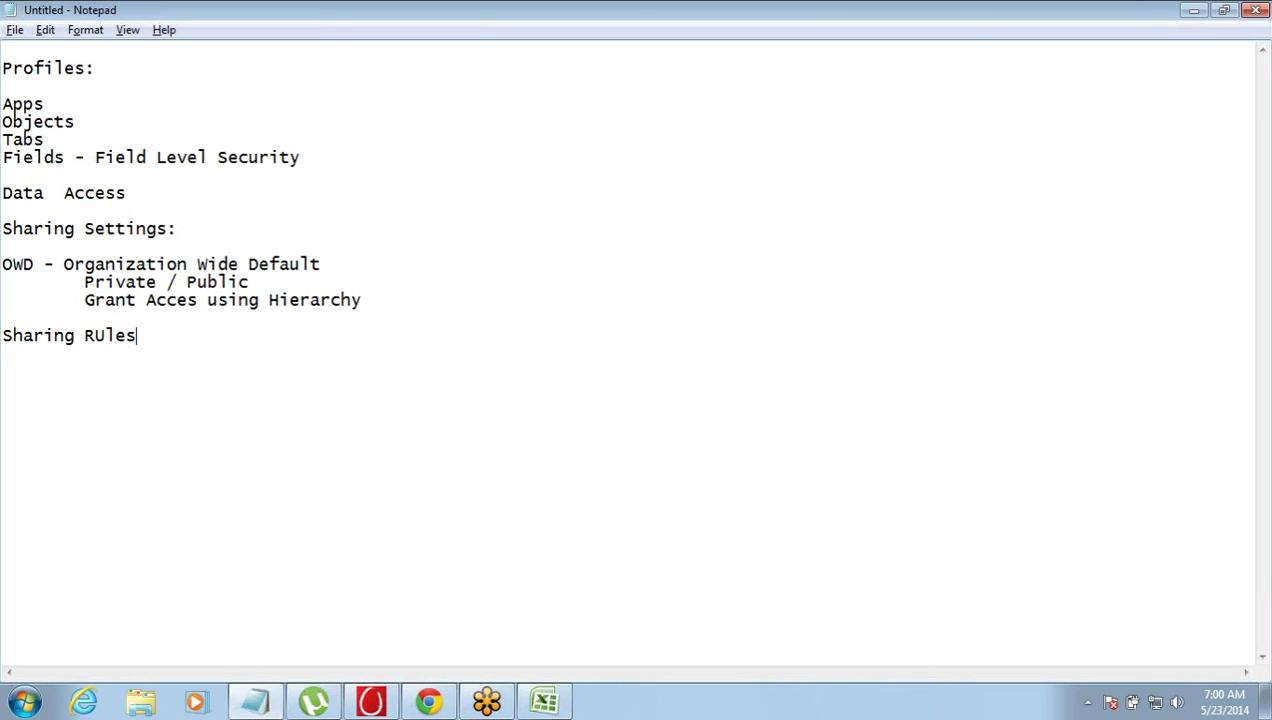
key(Left)
key(Left)
key(Left)
key(shift+Left)
text(u)
Switch to Salesforce in Chrome and examine the Organization-Wide Defaults table, highlighting the Default Internal Access and Default External Access headings
click(428, 700)
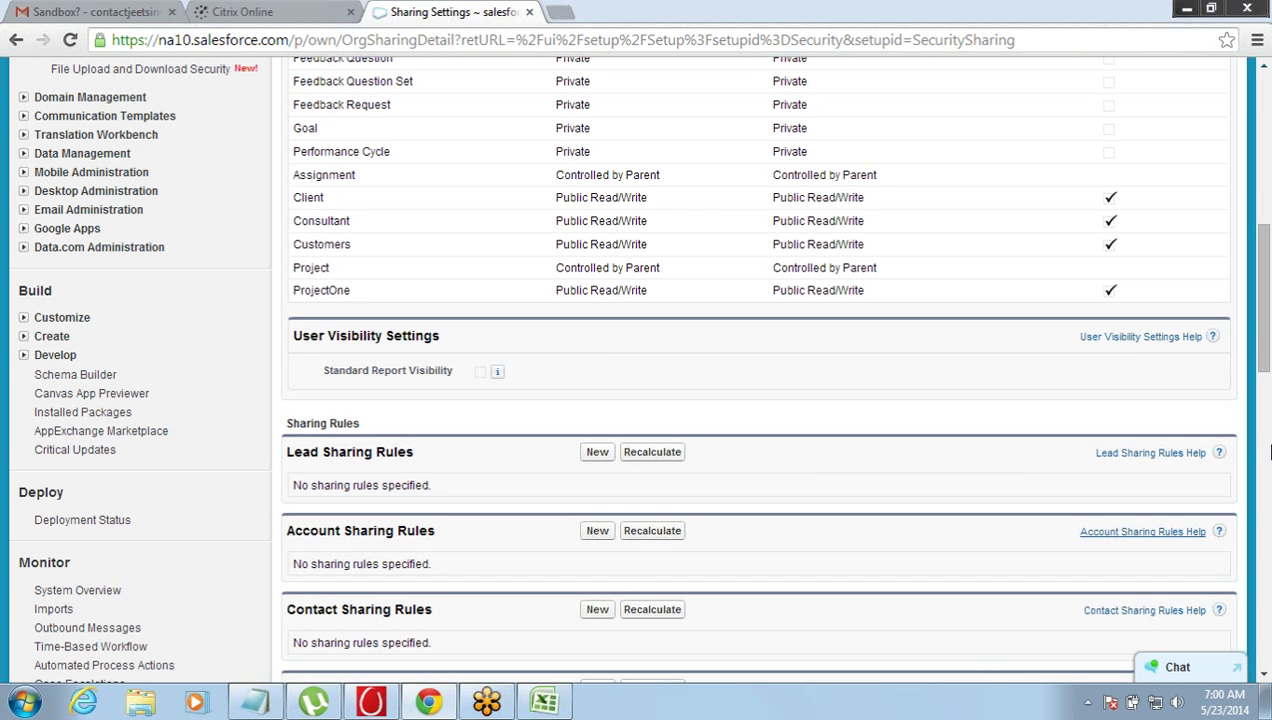
drag(1262, 362, 1230, 255)
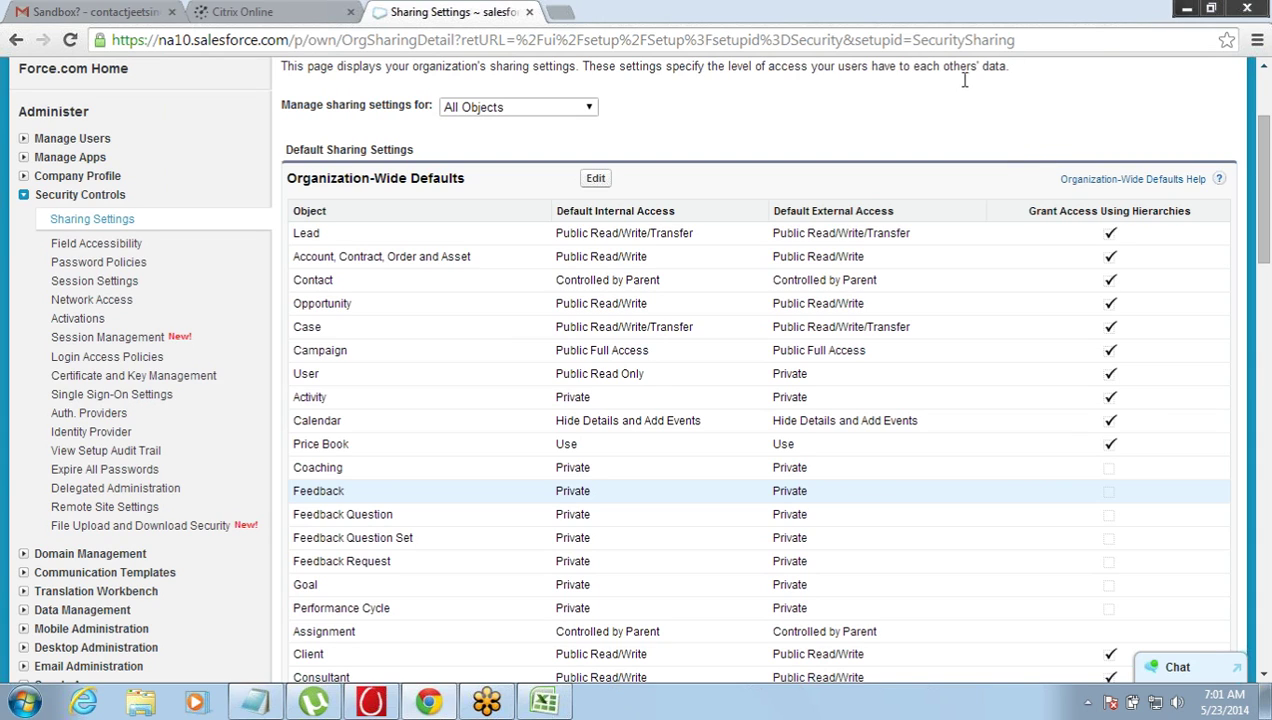
double_click(618, 211)
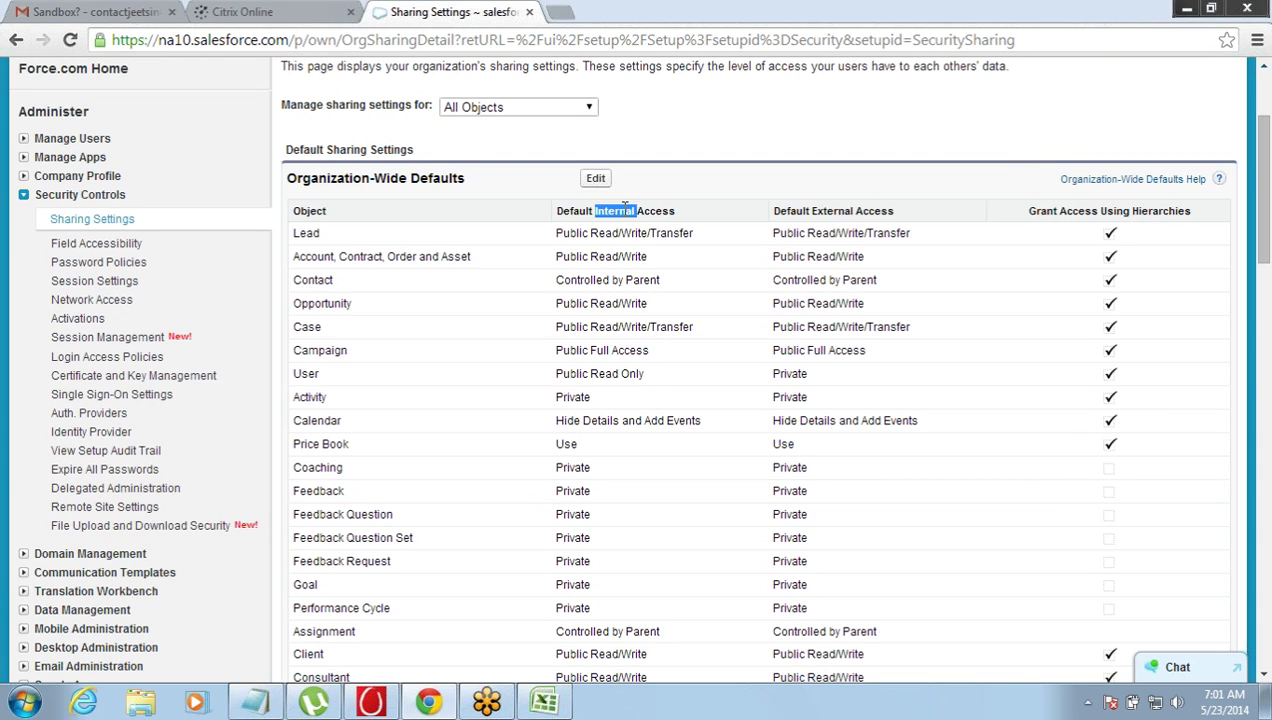
double_click(793, 211)
click(561, 212)
drag(561, 212, 897, 228)
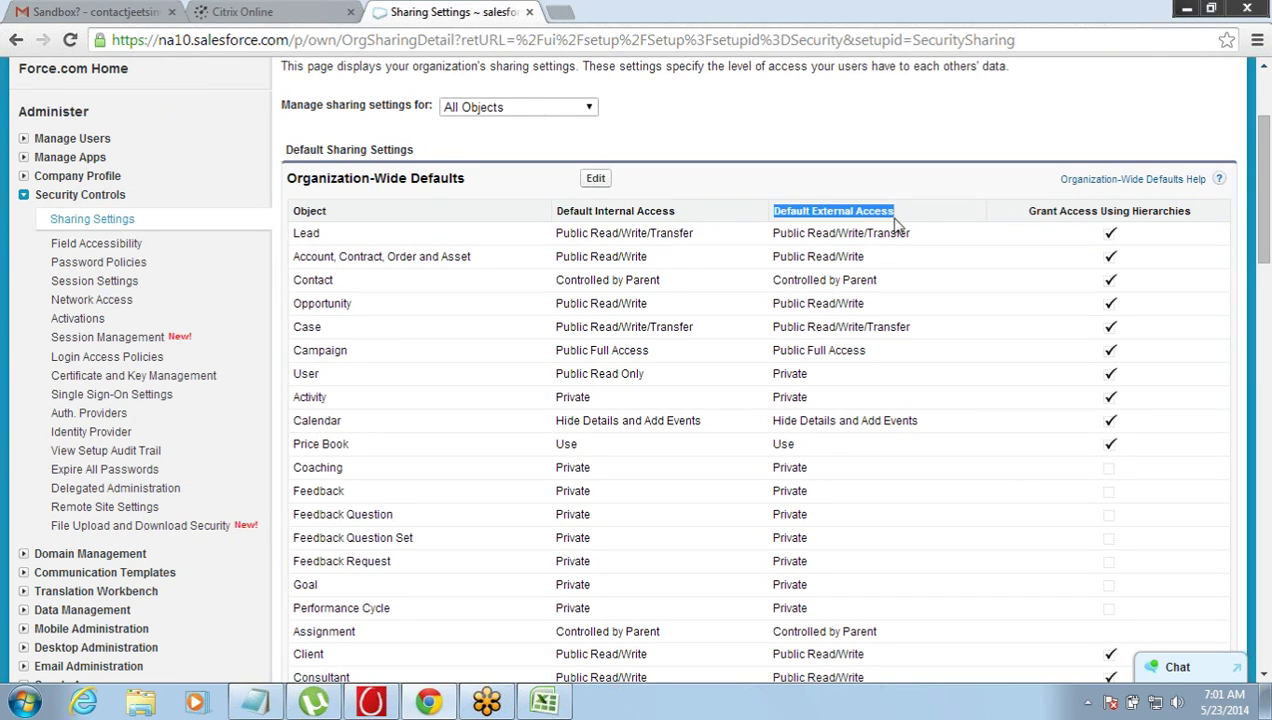